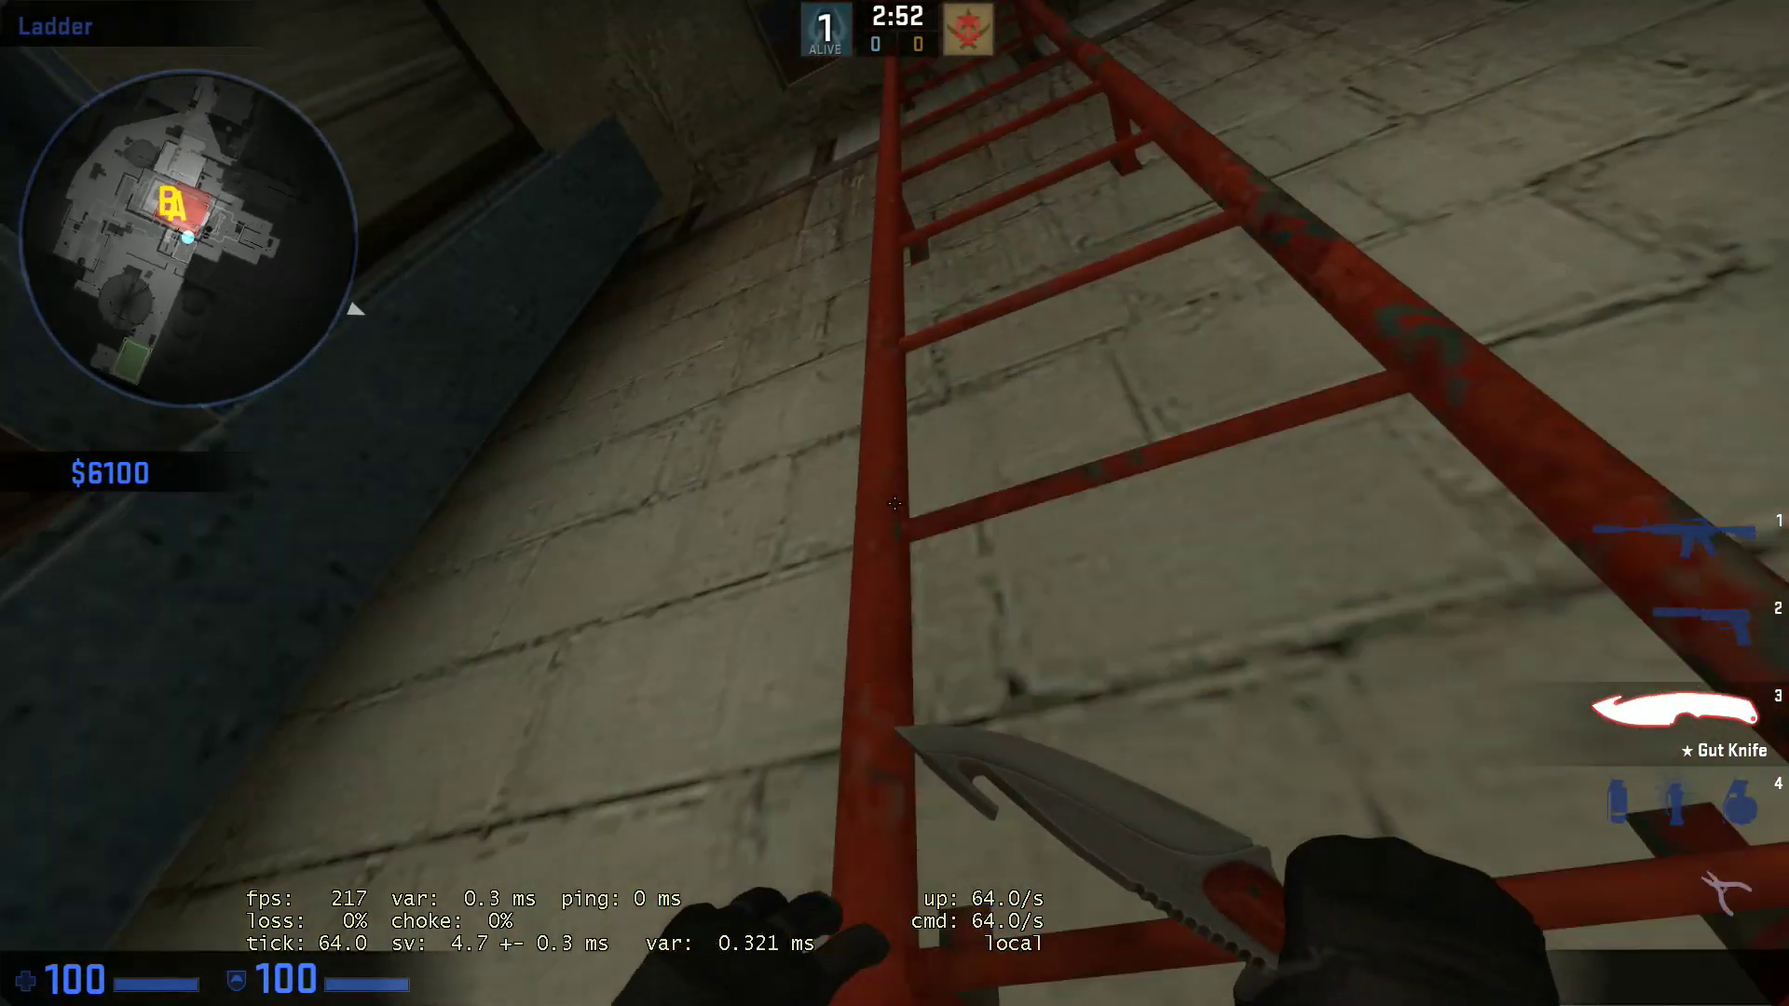
- Walk through Bombsite A past the barrels, enter the Hut, and climb the ladder to the roof
{"action": "key", "text": "w"}
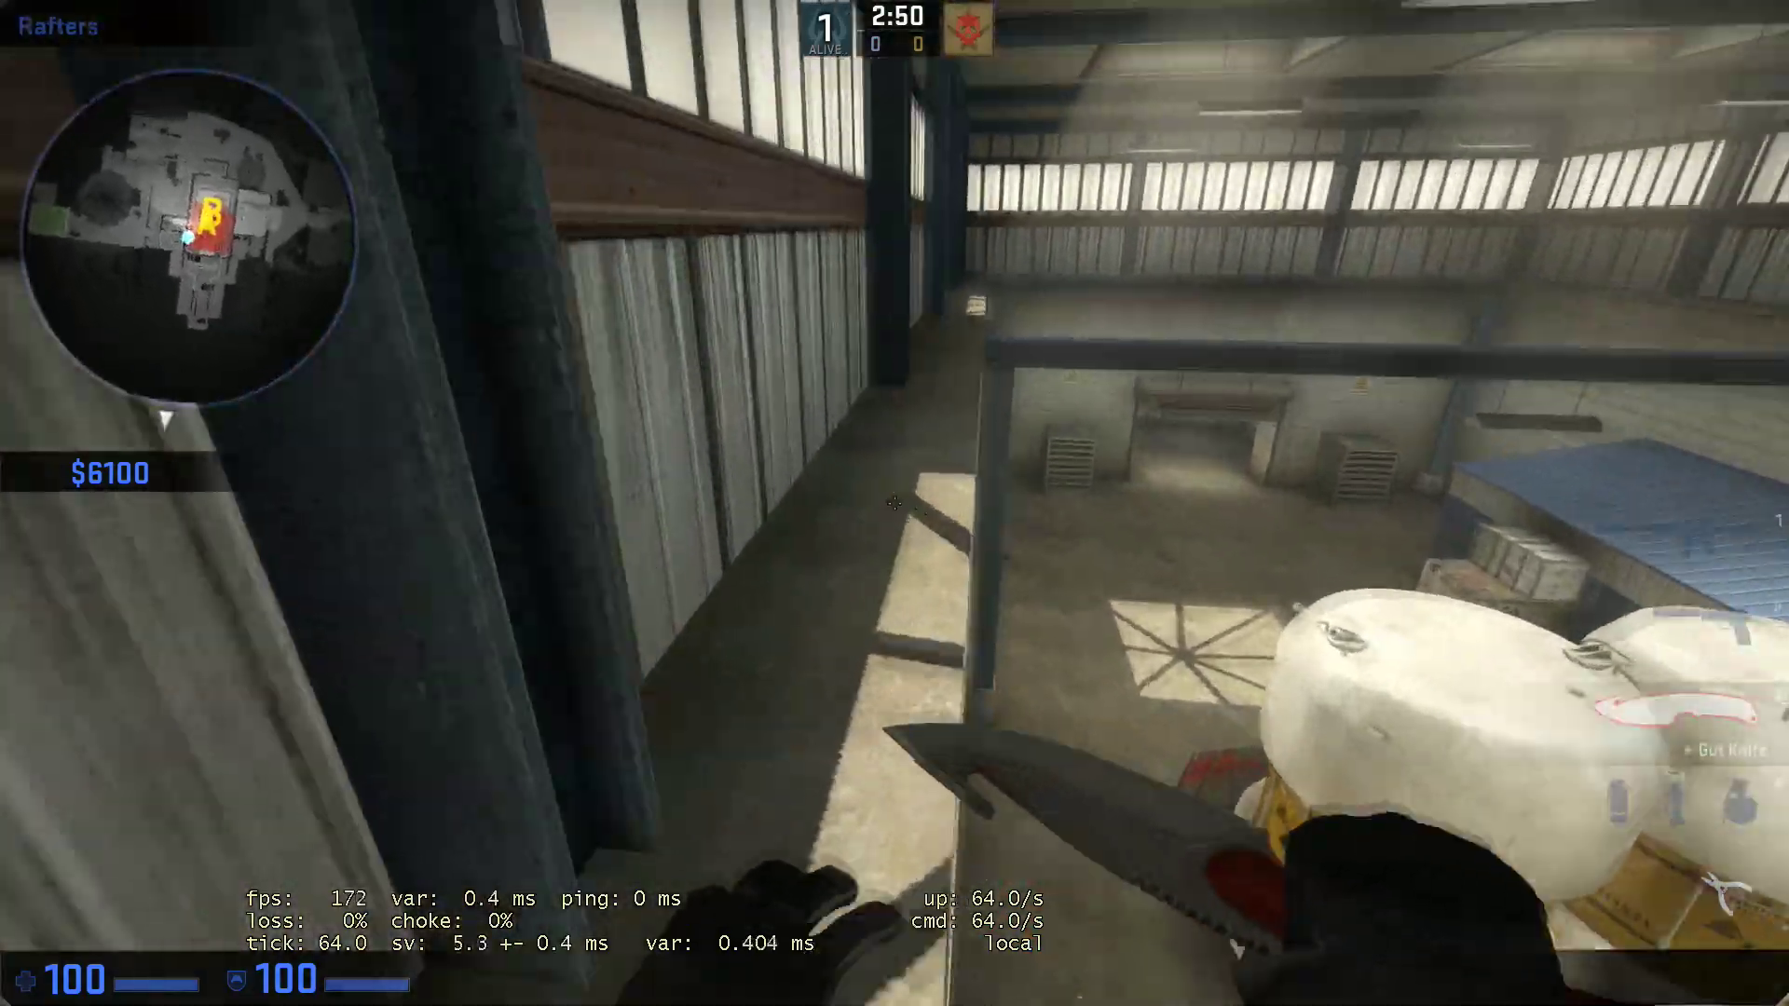
{"action": "key", "text": "w"}
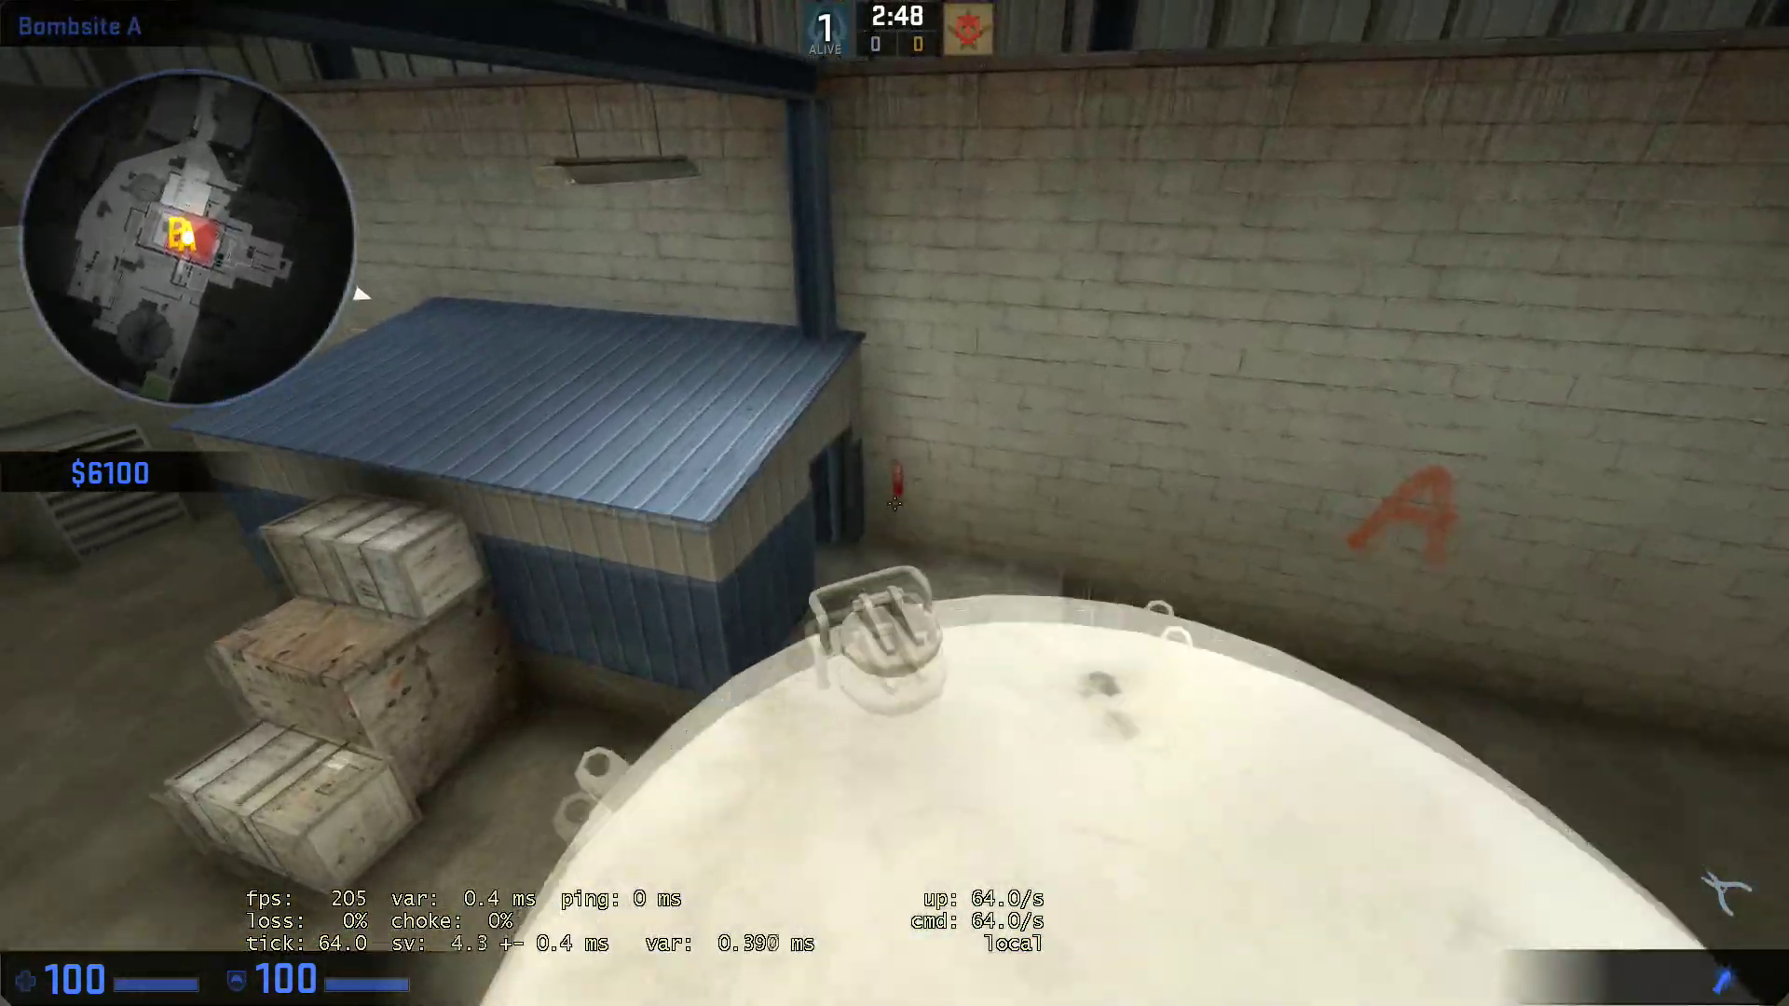
{"action": "key", "text": "w"}
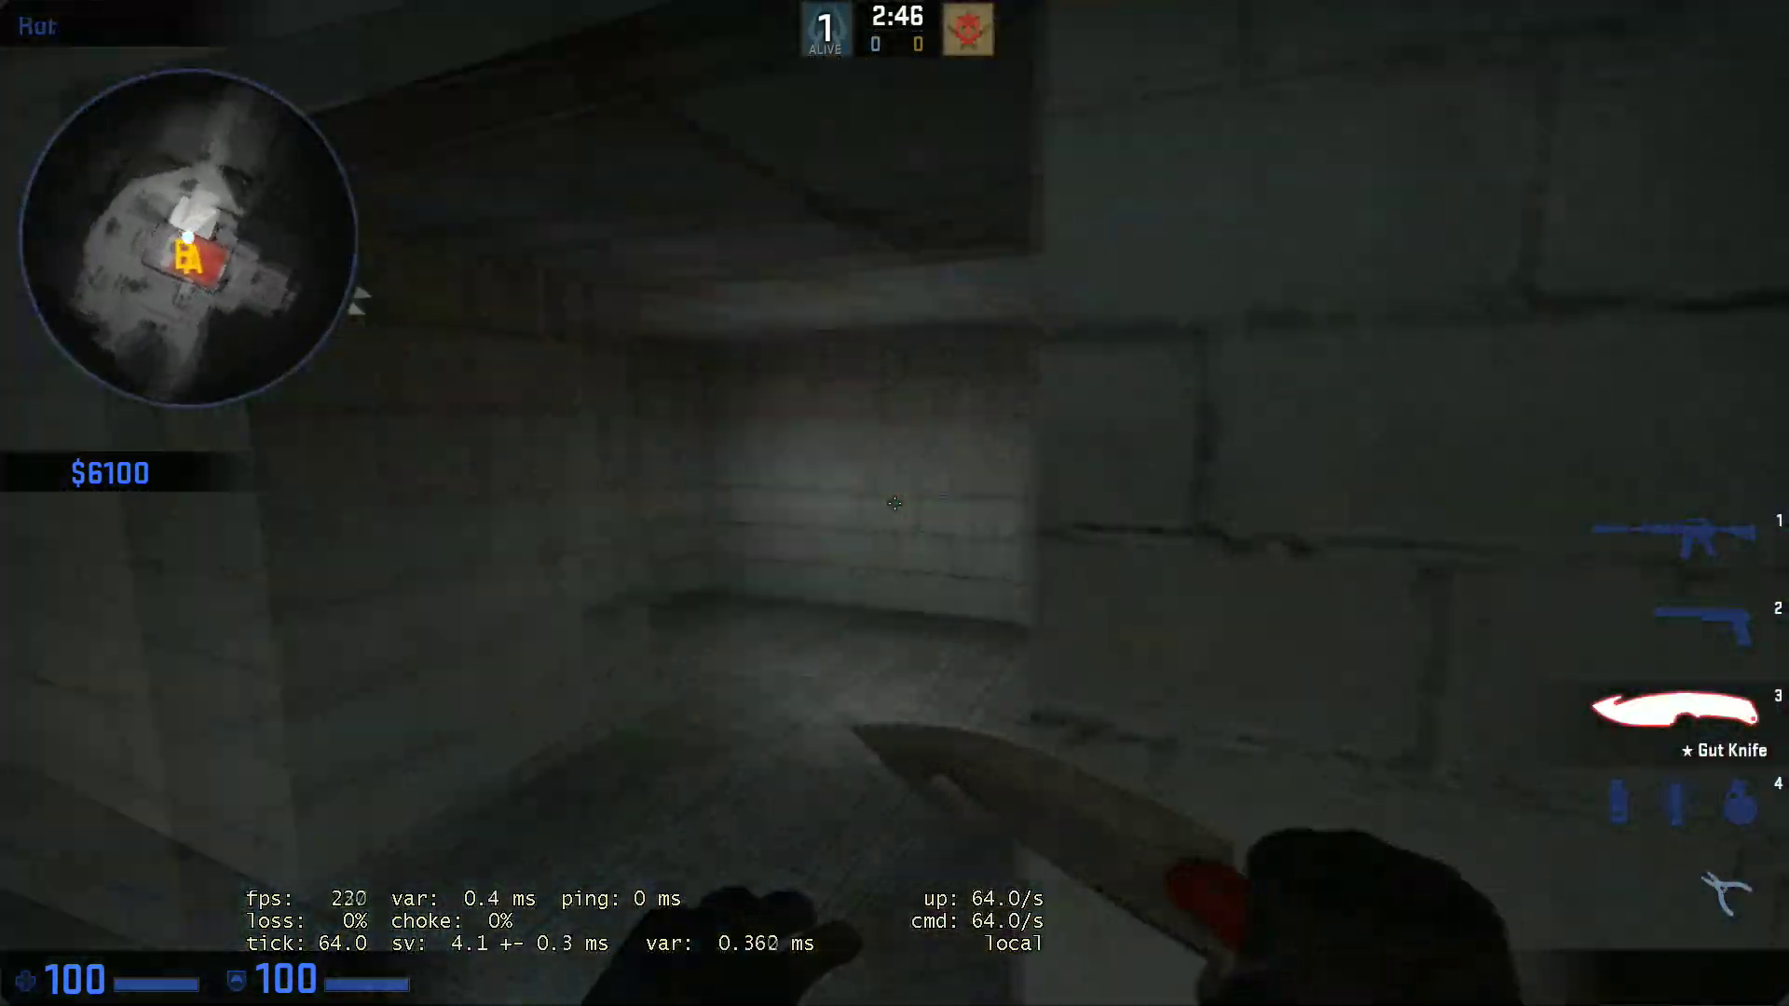
{"action": "key", "text": "w"}
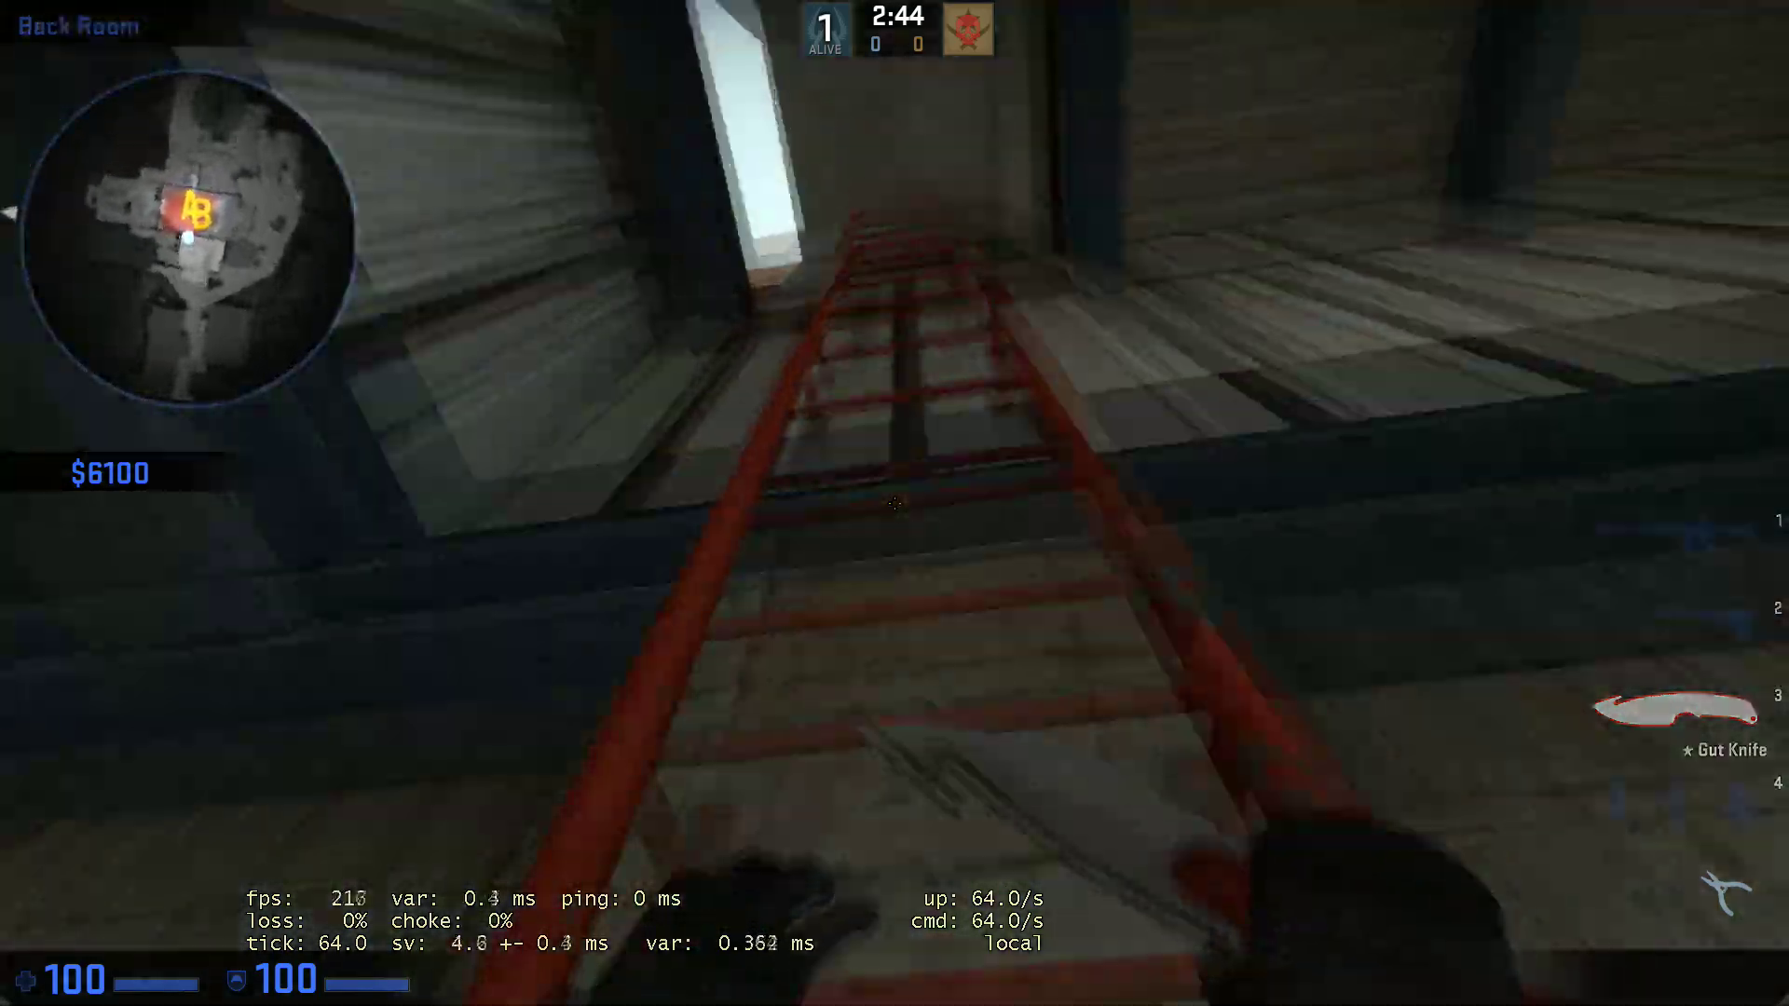
- Cross the rooftop to the pipe, switch to the USP-S pistol, and bring up the pause menu
{"action": "key", "text": "w"}
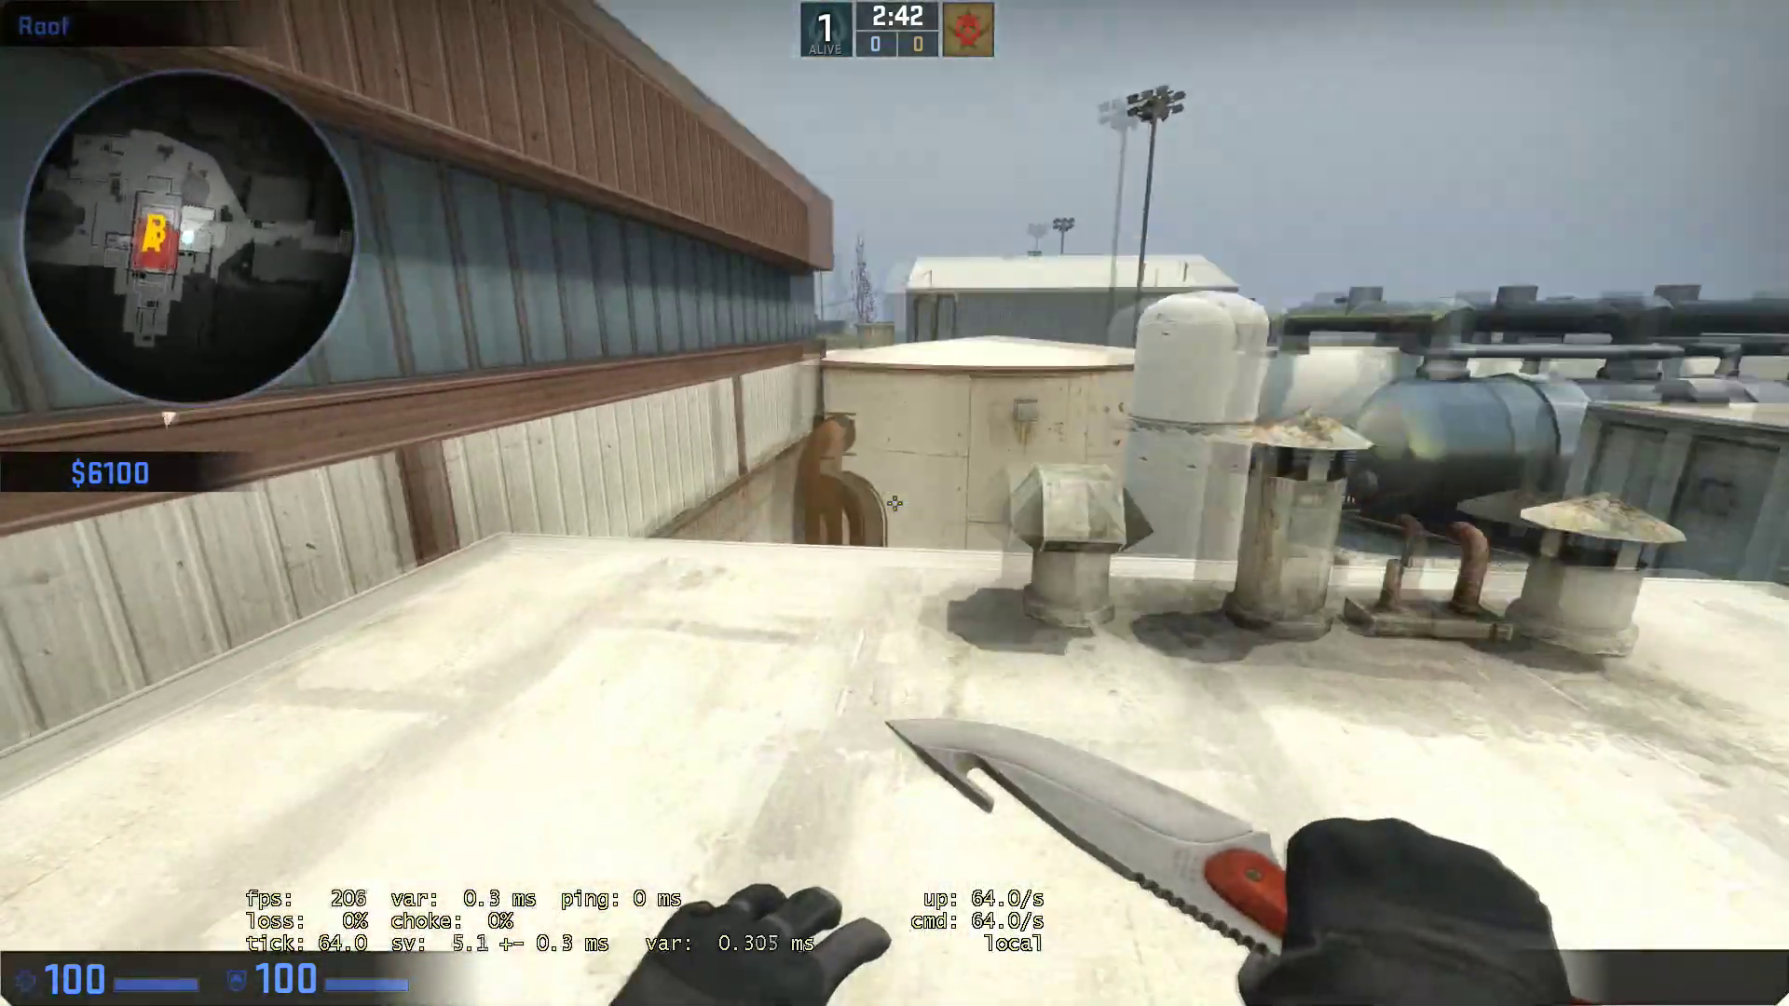
{"action": "key", "text": "w"}
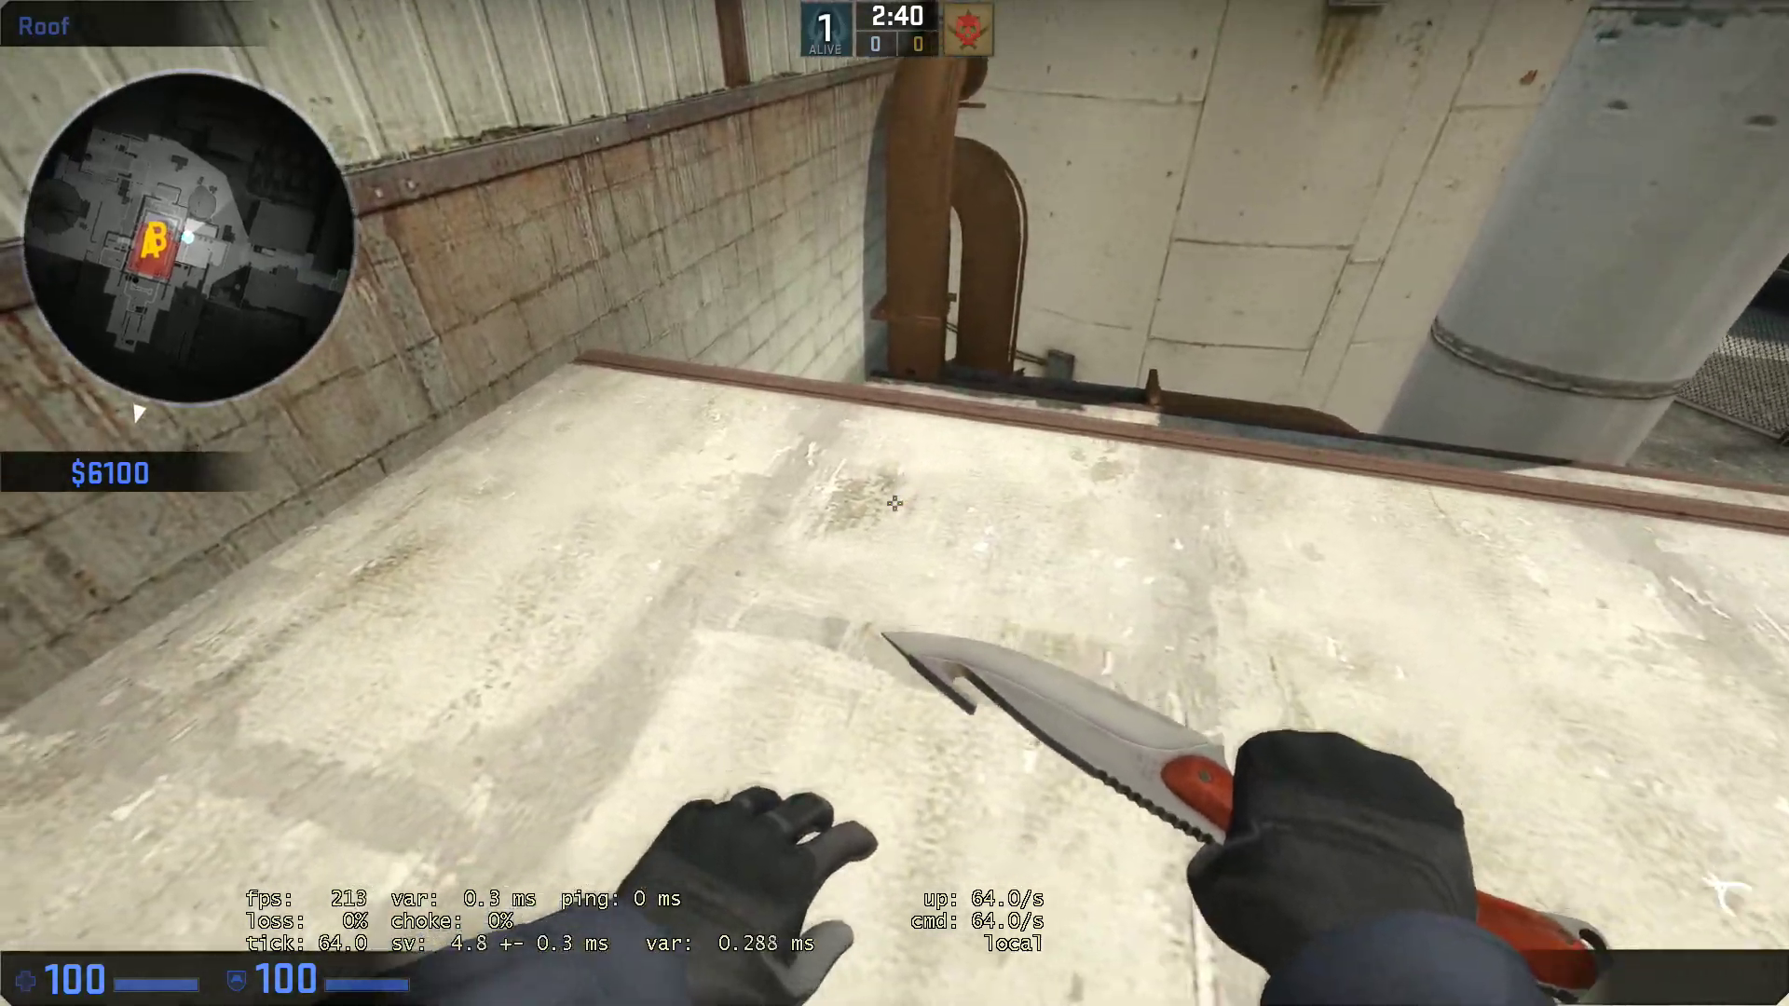
{"action": "key", "text": "w"}
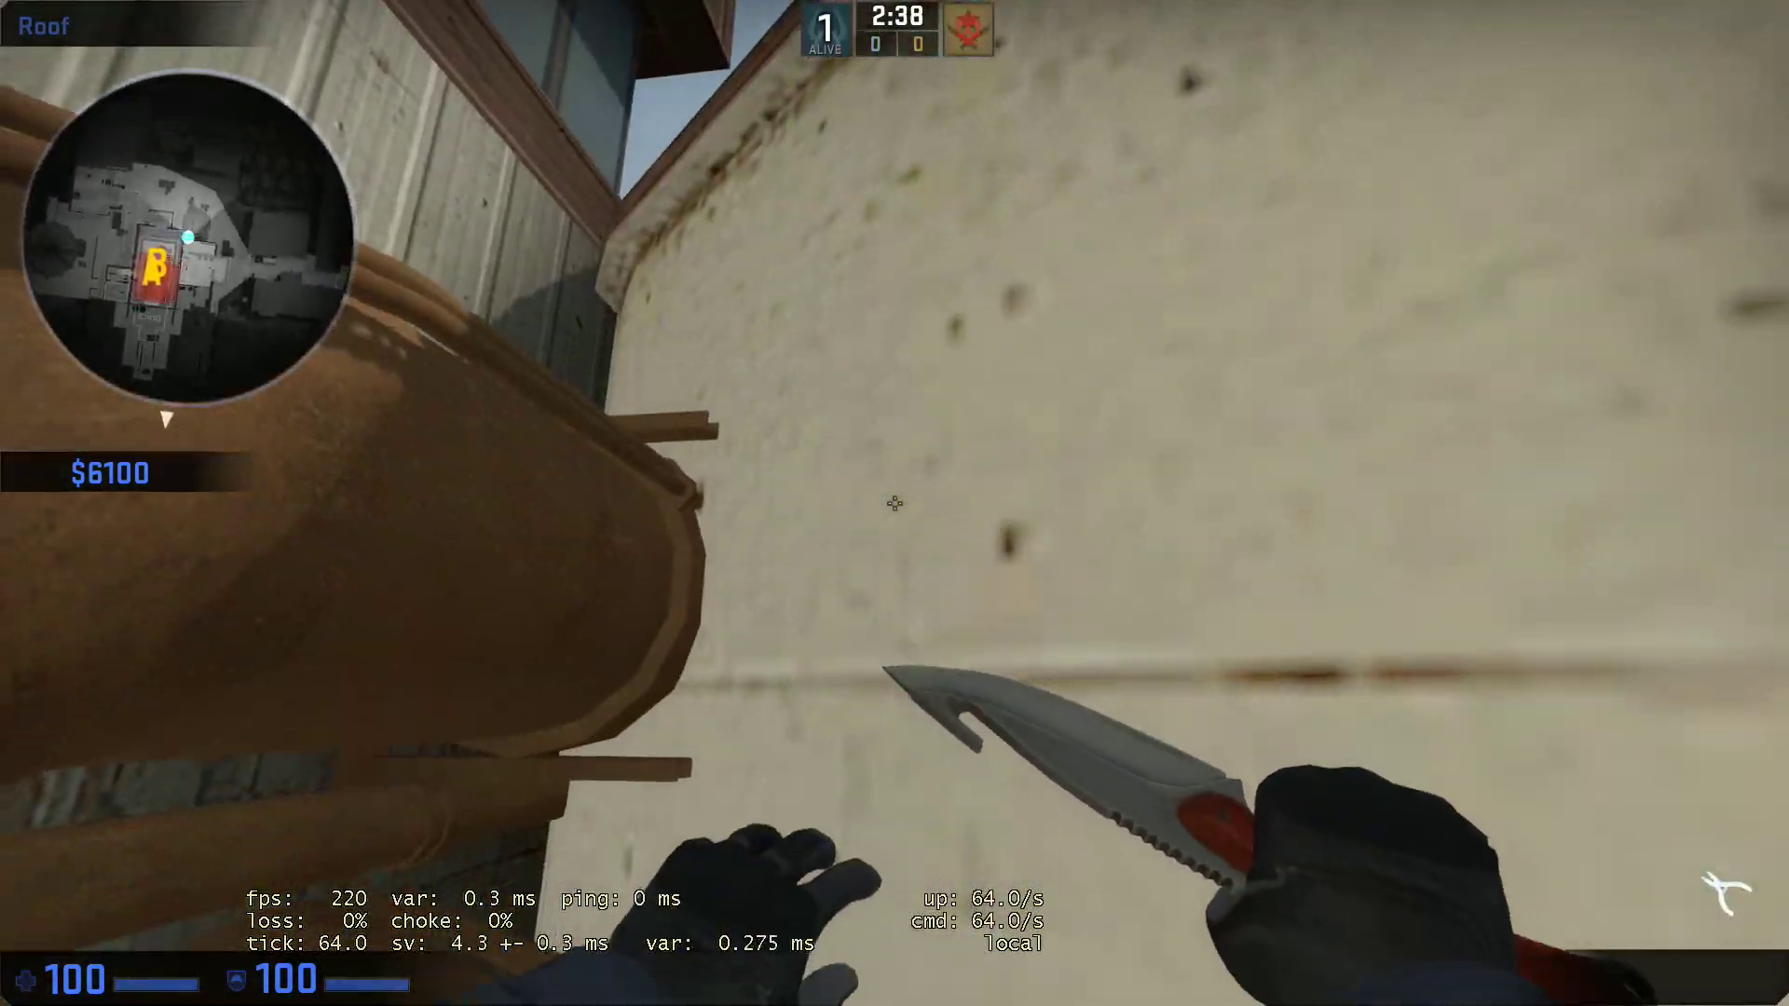
{"action": "key", "text": "w"}
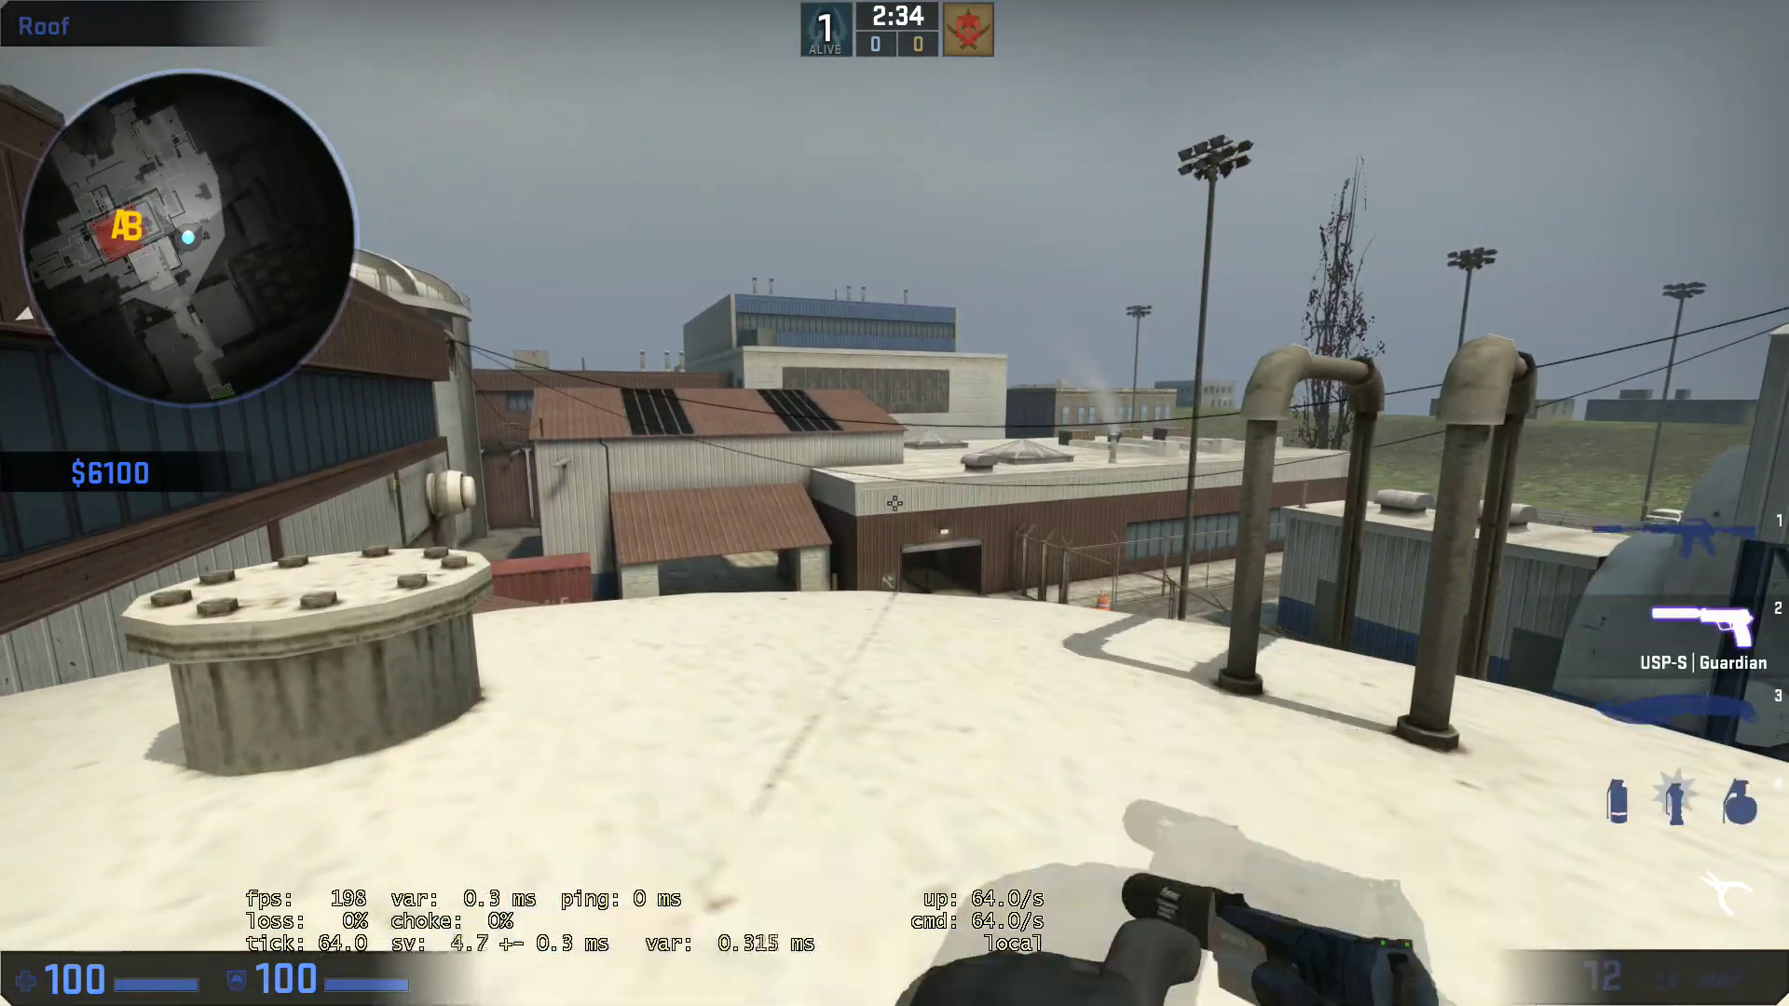
{"action": "key", "text": "2"}
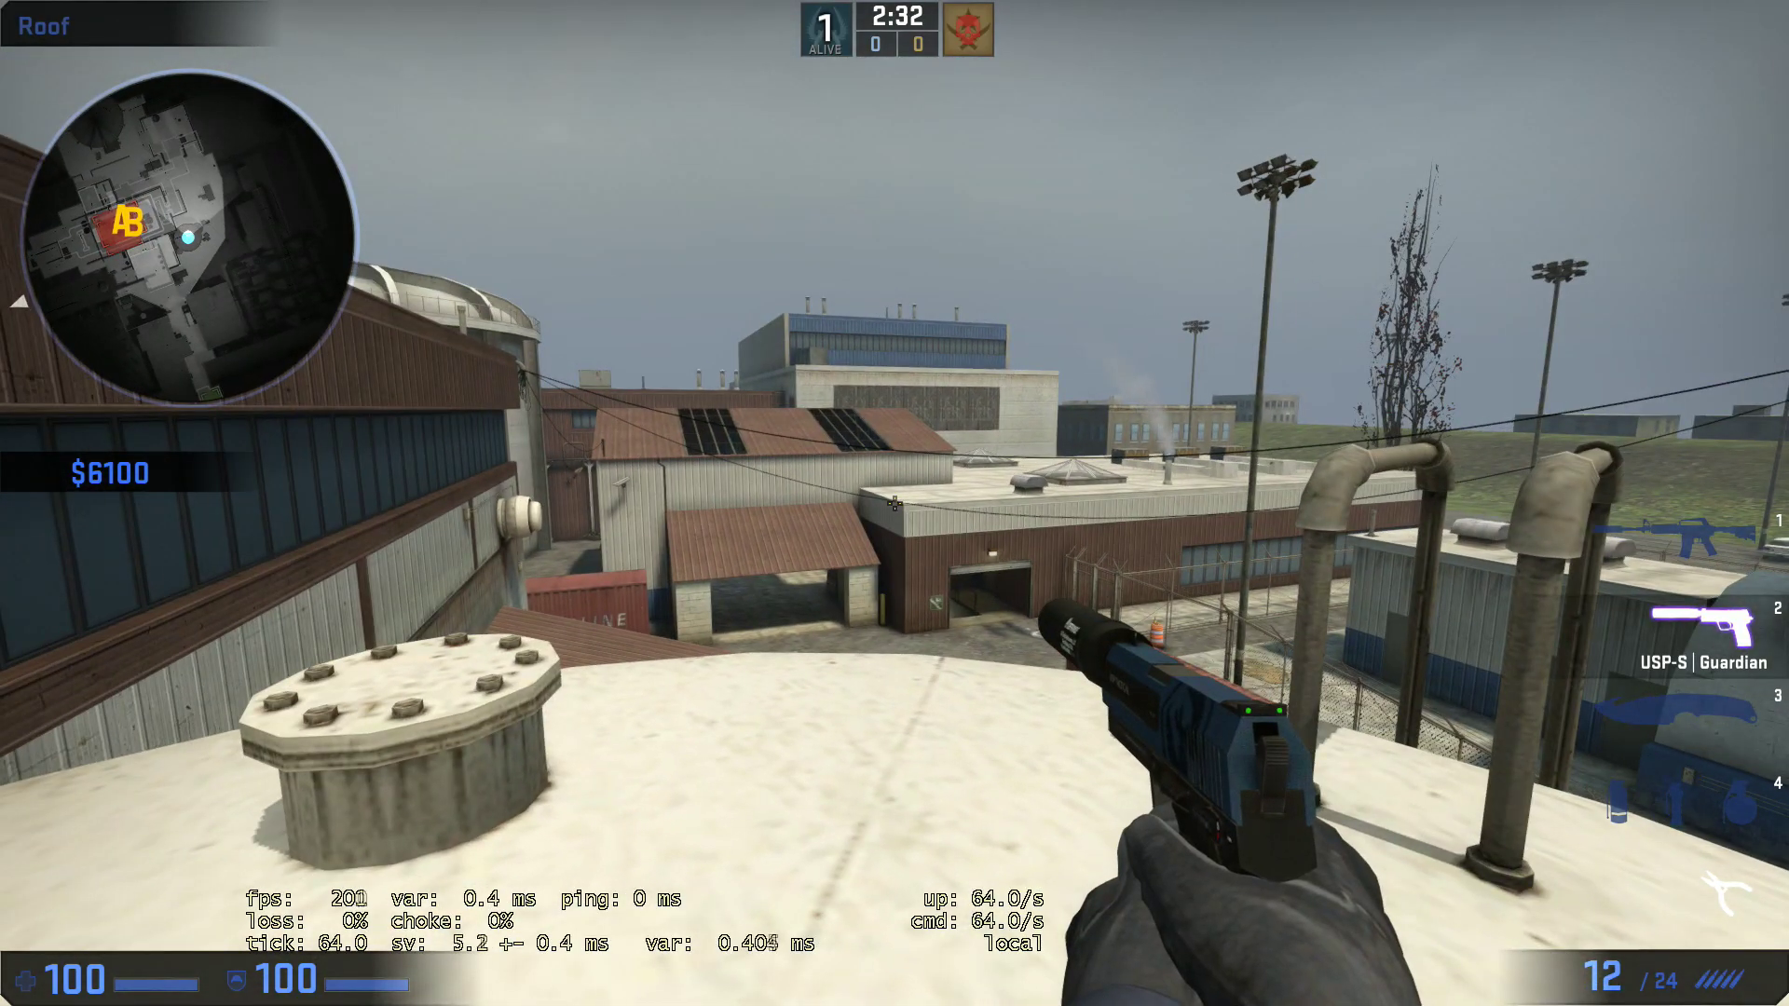
{"action": "key", "text": "Escape"}
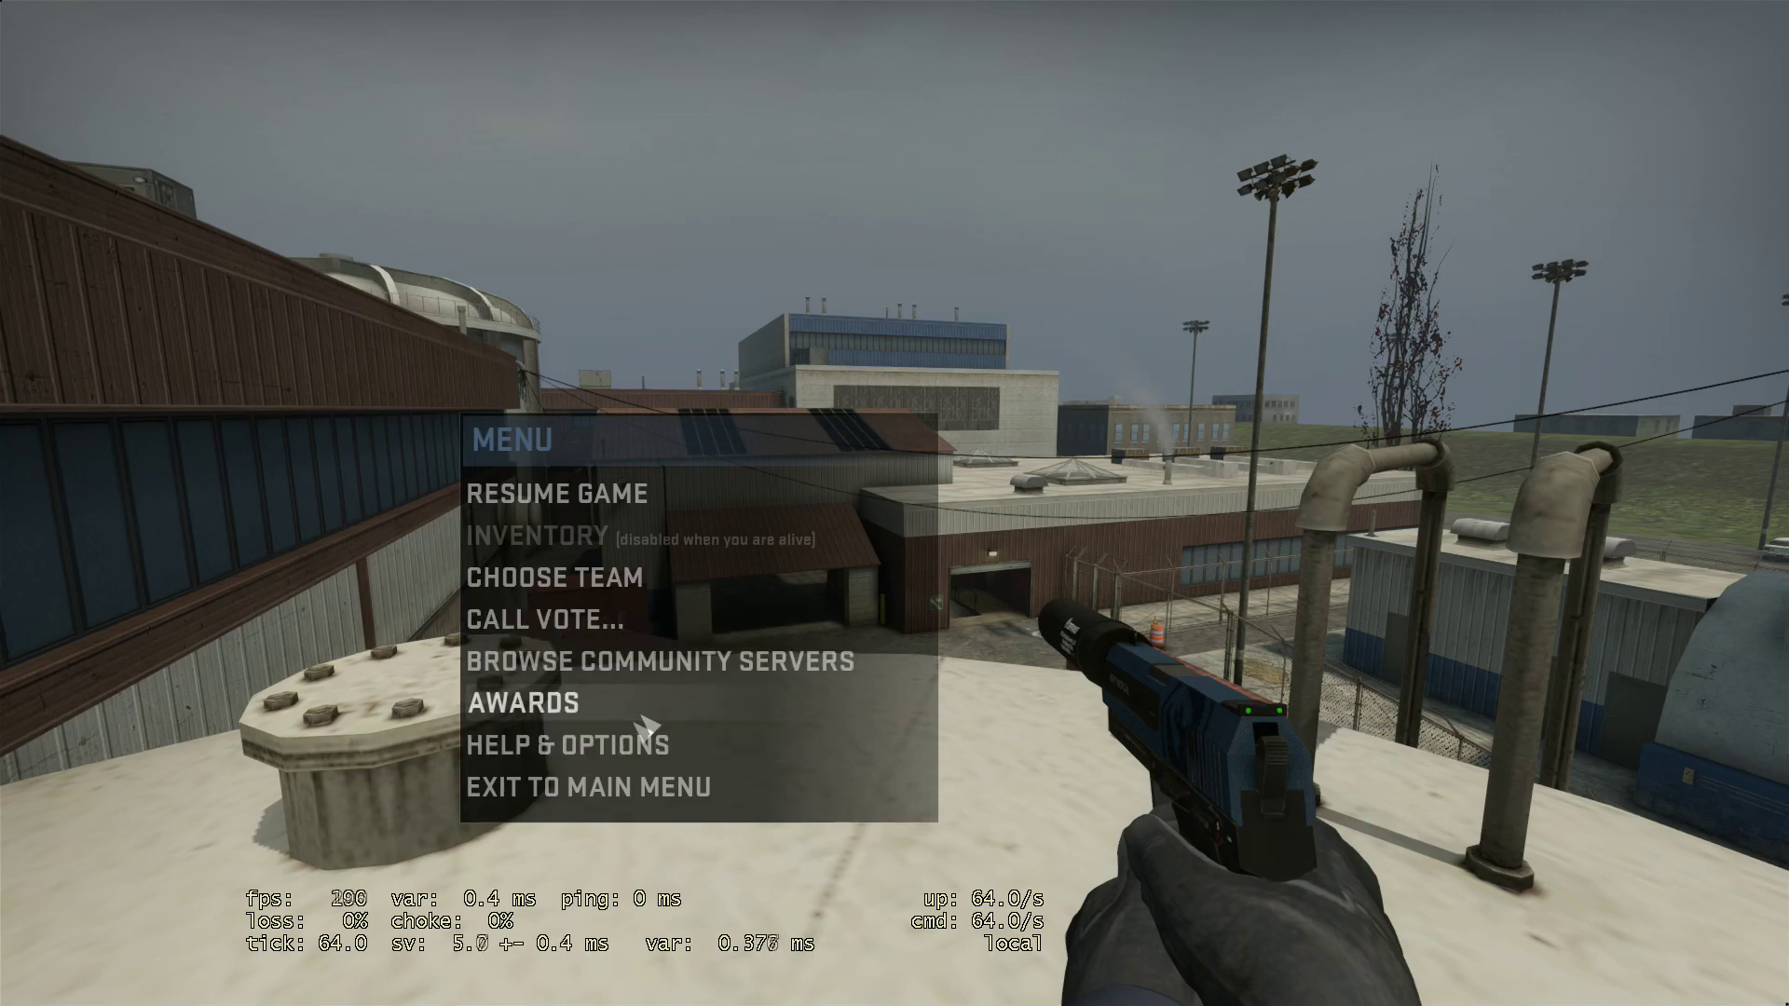
- In Game Settings, preview the Couch viewmodel position, then revert to Classic
{"action": "left_click", "coordinate": [559, 598]}
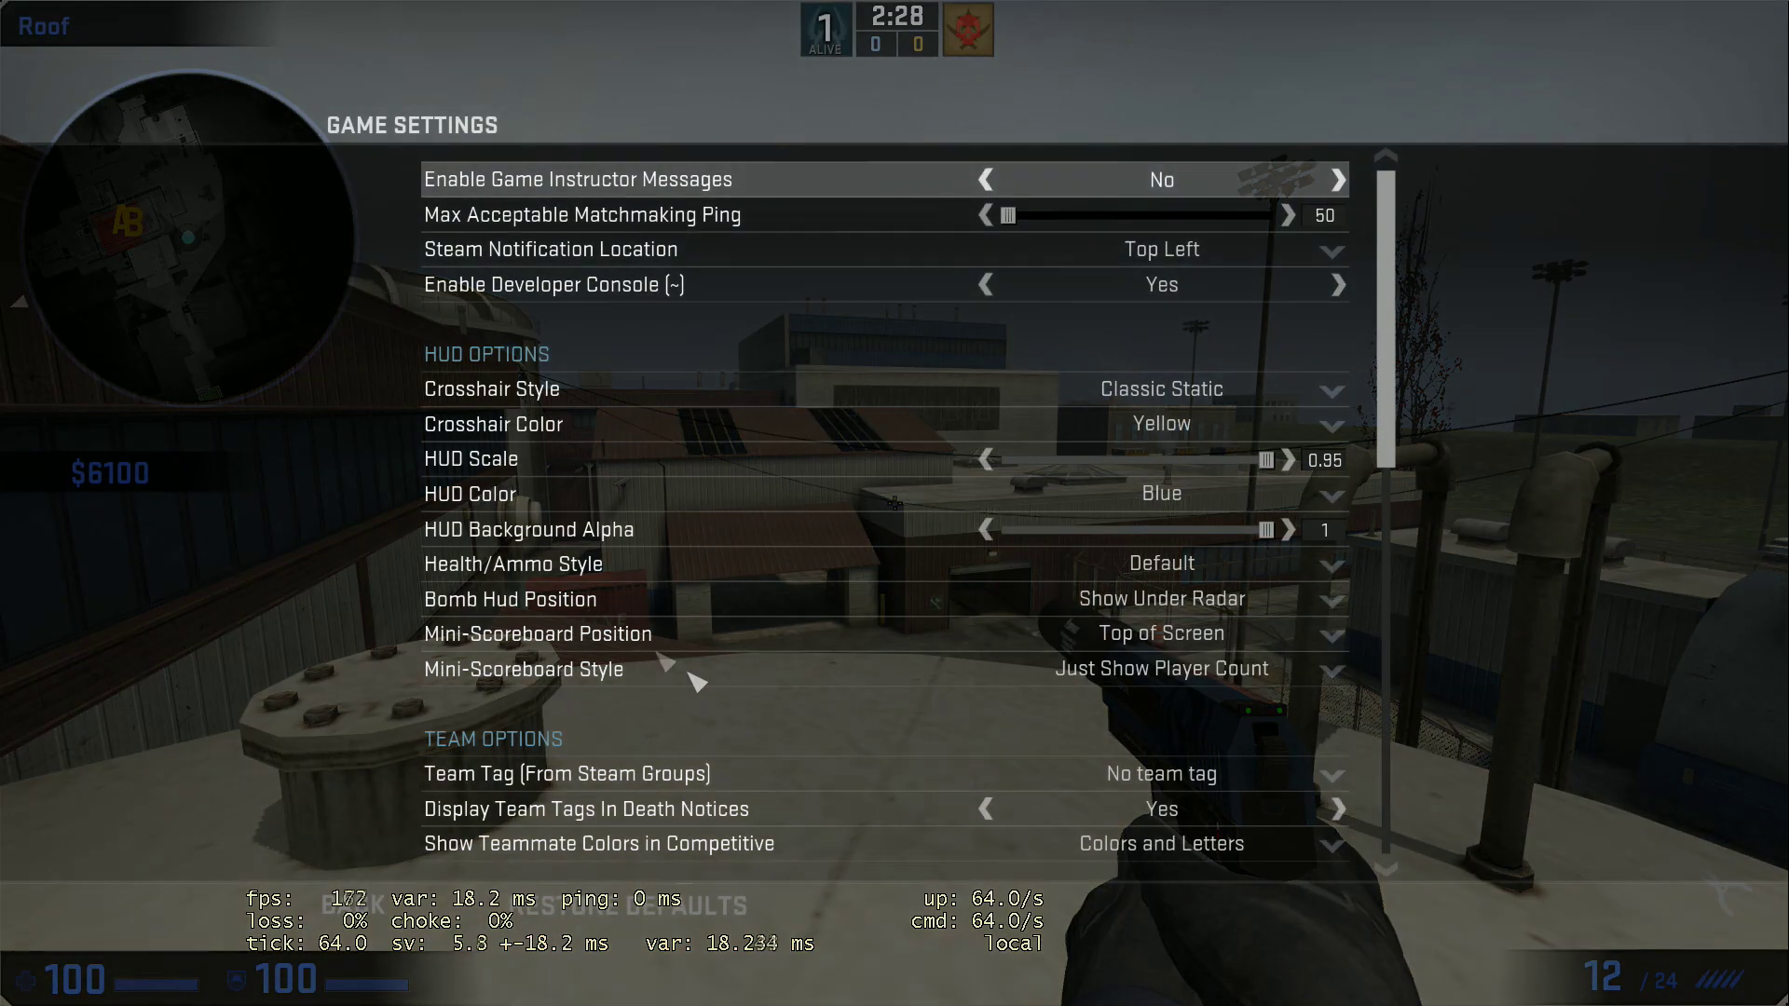
{"action": "scroll", "coordinate": [740, 687], "scroll_direction": "down", "scroll_amount": 2}
{"action": "scroll", "coordinate": [739, 687], "scroll_direction": "down", "scroll_amount": 1}
{"action": "scroll", "coordinate": [731, 697], "scroll_direction": "down", "scroll_amount": 2}
{"action": "scroll", "coordinate": [732, 697], "scroll_direction": "down", "scroll_amount": 3}
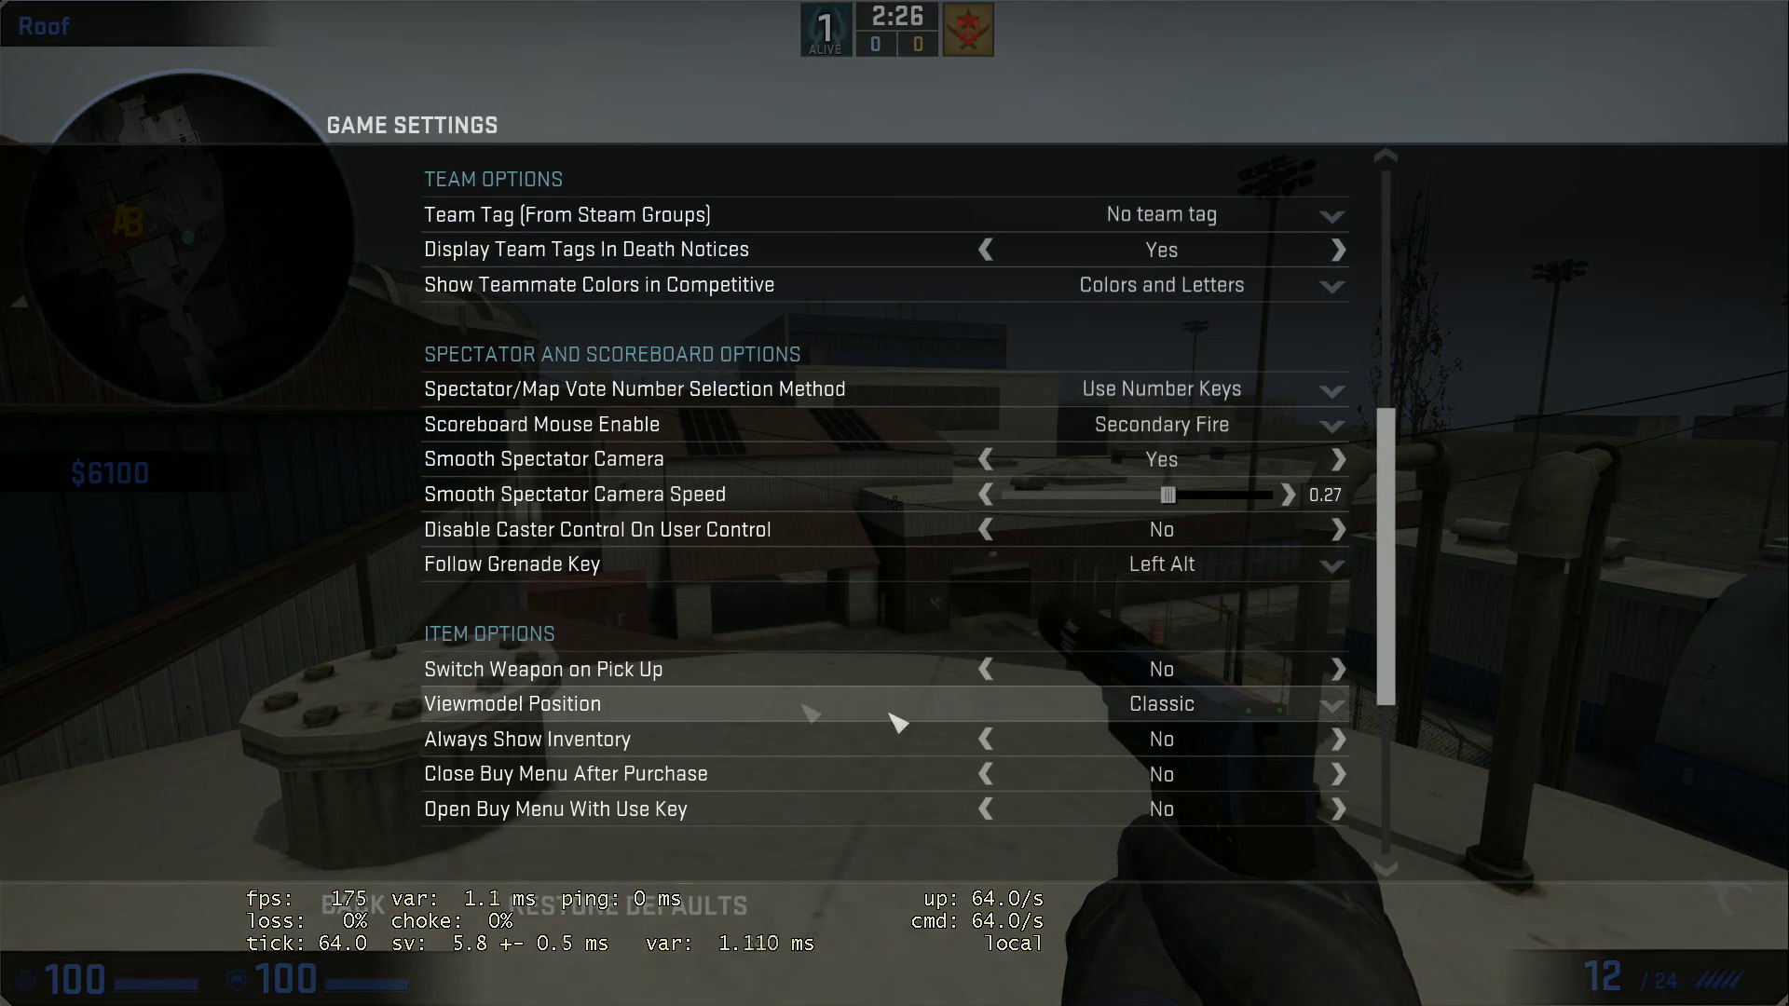
{"action": "left_click", "coordinate": [1261, 771]}
{"action": "left_click", "coordinate": [1336, 713]}
{"action": "left_click", "coordinate": [1261, 803]}
- Preview the Desktop viewmodel position, set it back to Classic, and return to play
{"action": "left_click", "coordinate": [1329, 706]}
{"action": "left_click", "coordinate": [1272, 740]}
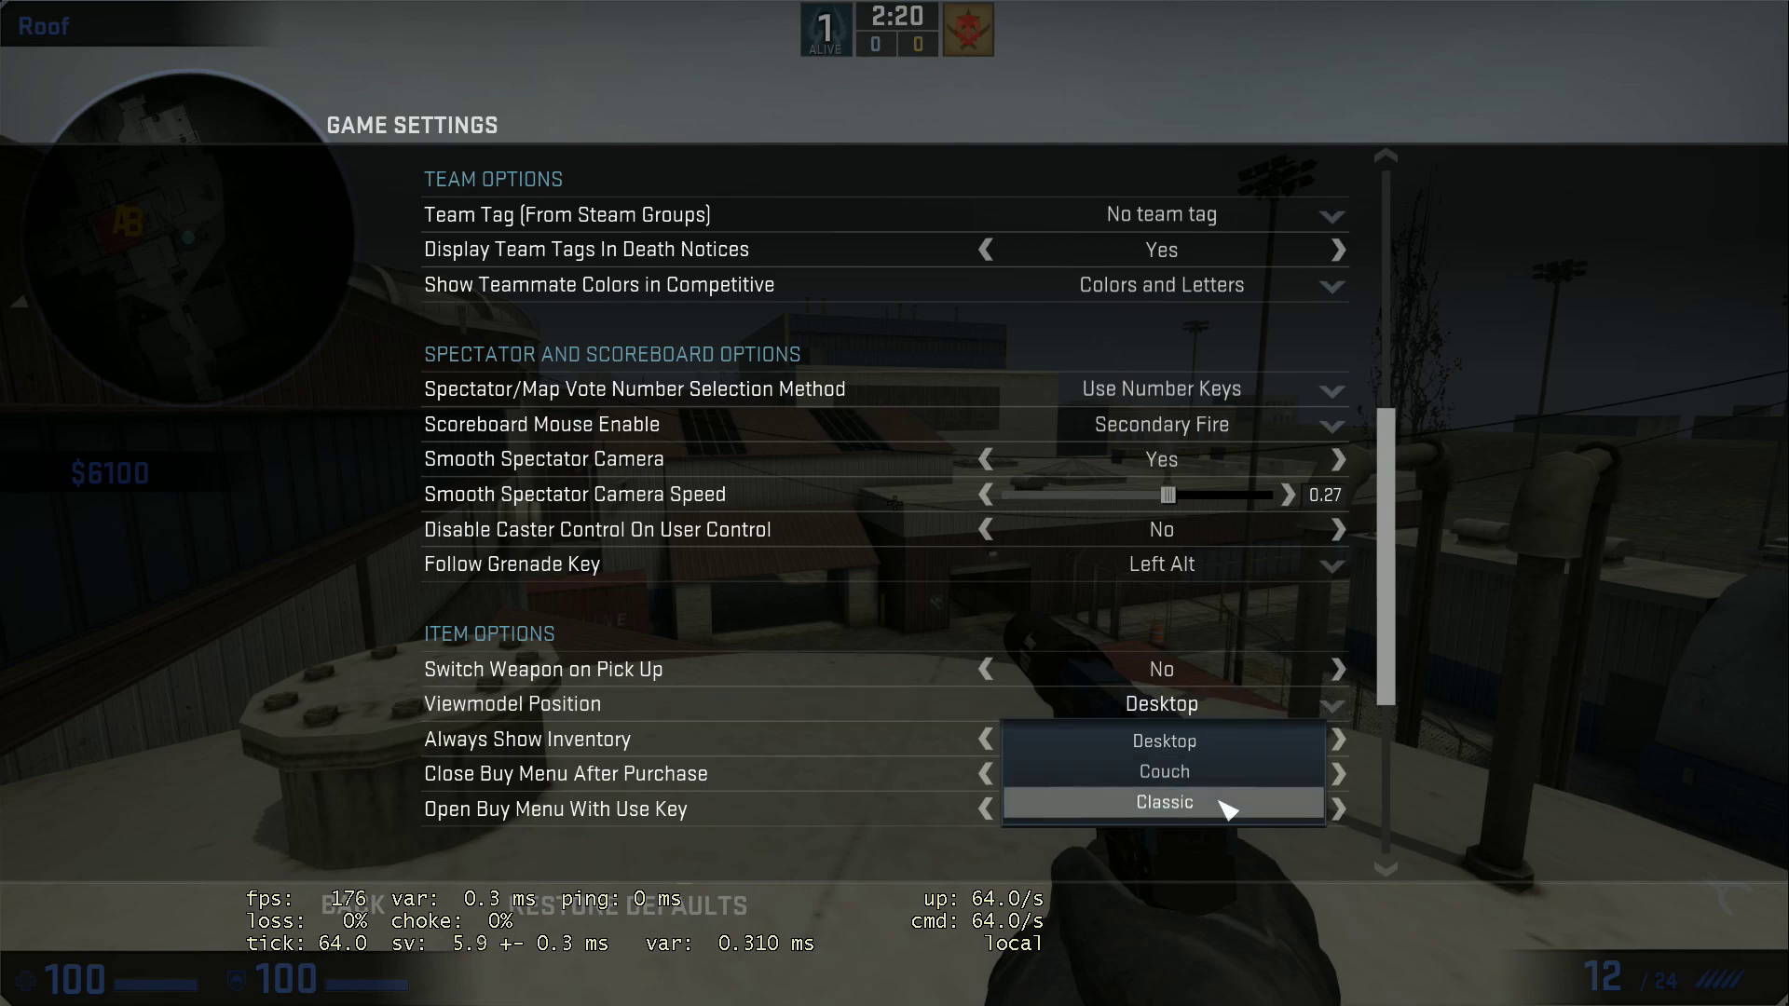
{"action": "left_click", "coordinate": [1226, 805]}
{"action": "key", "text": "Escape"}
{"action": "key", "text": "Escape"}
{"action": "key", "text": "Escape"}
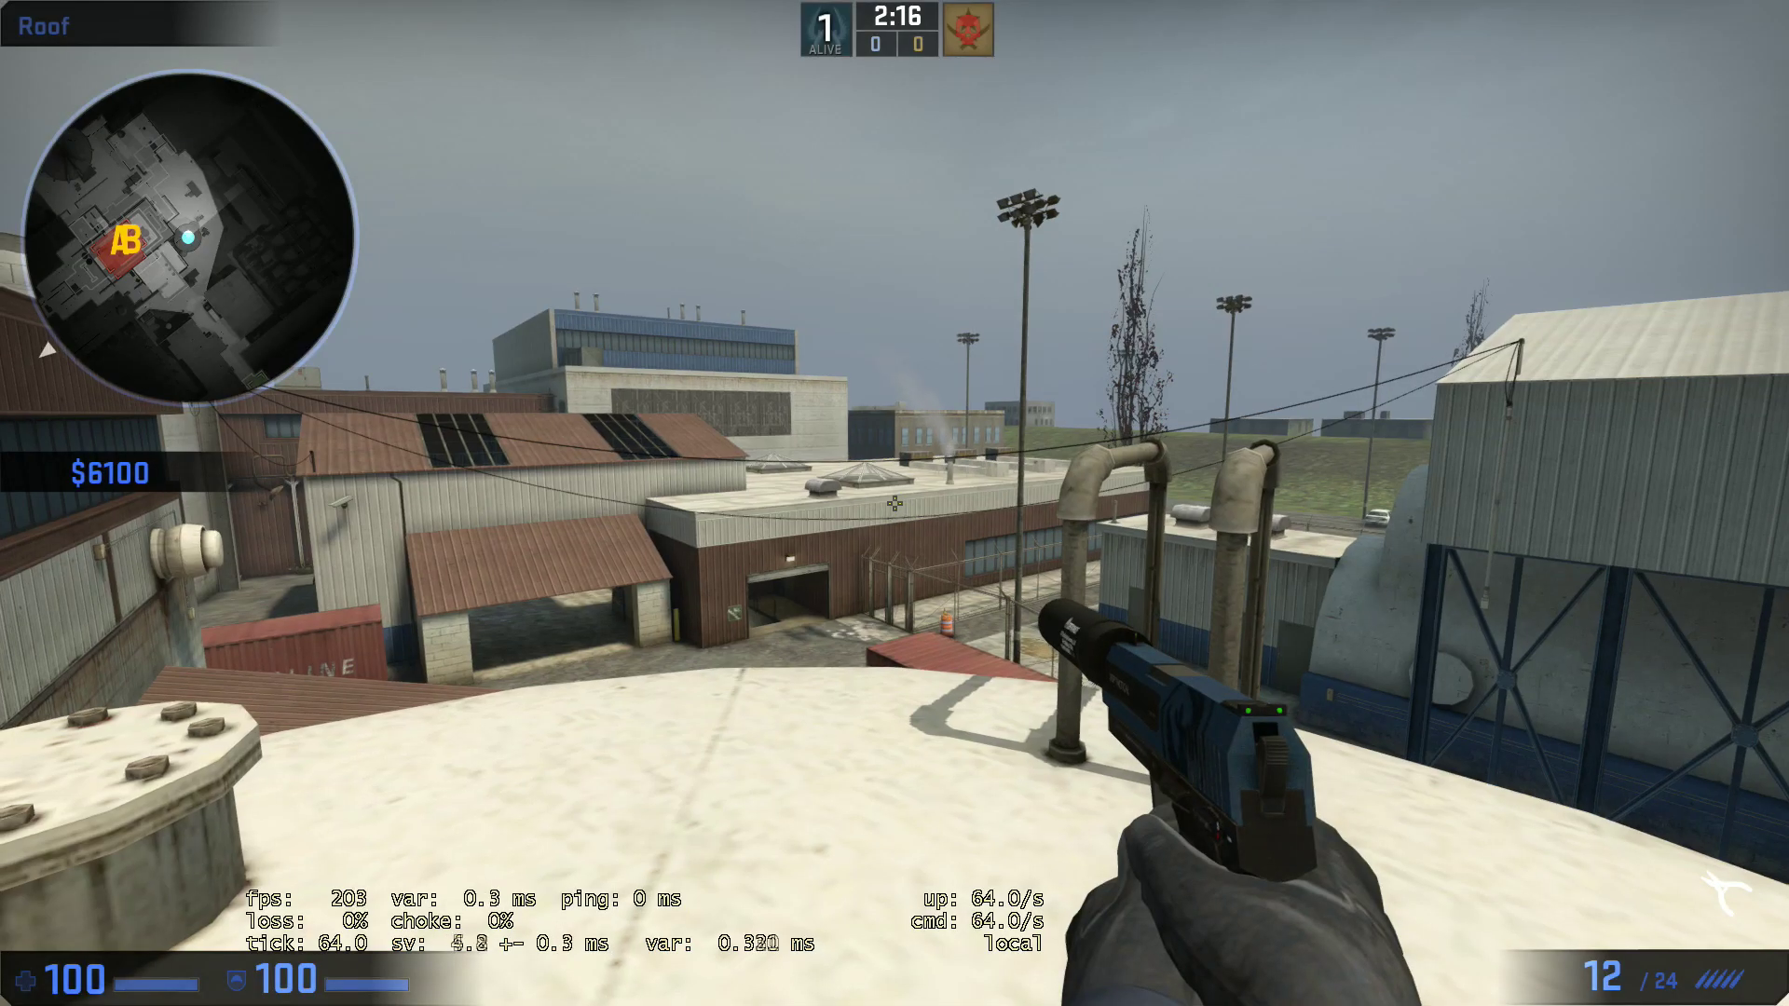
- Cycle through the Gut Knife, M4A1-S and USP-S, then inspect the rifle
{"action": "key", "text": "3"}
{"action": "key", "text": "1"}
{"action": "key", "text": "2"}
{"action": "key", "text": "1"}
{"action": "key", "text": "f"}
- Run 'exec rigs' in the console, then walk off the roof switching between knife and pistol
{"action": "key", "text": "grave"}
{"action": "type", "text": "exec rigz"}
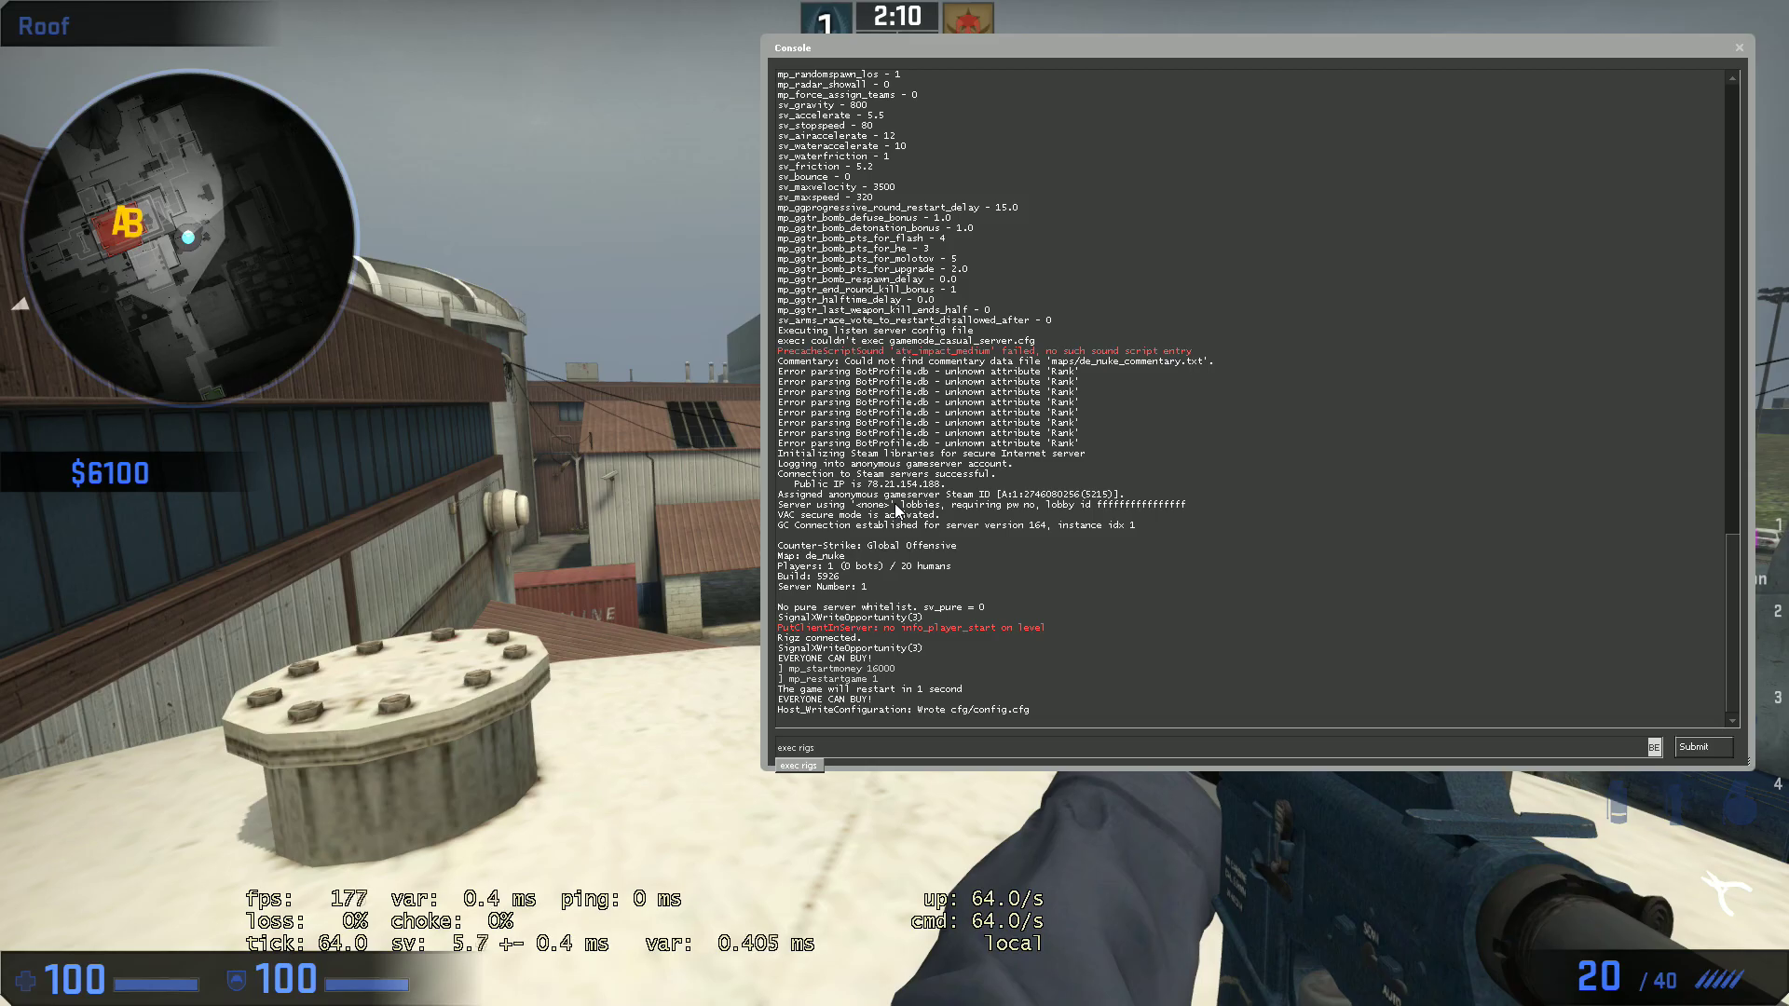
{"action": "key", "text": "Return"}
{"action": "key", "text": "grave"}
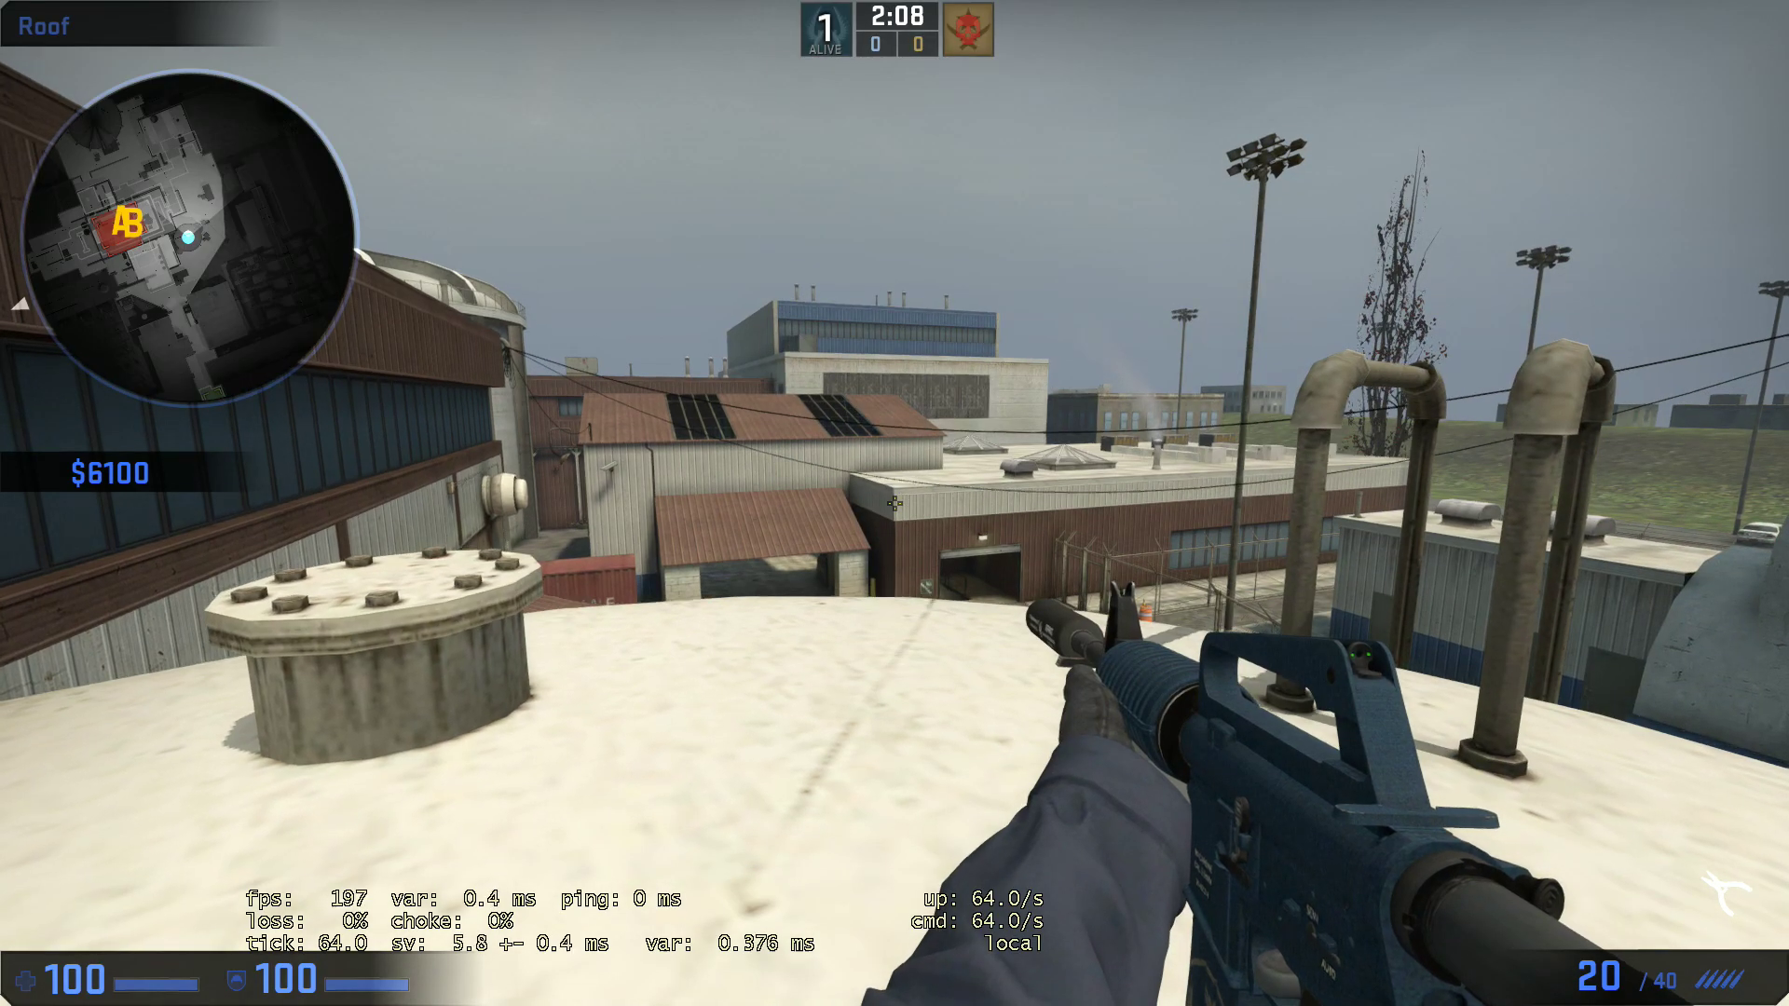
{"action": "key", "text": "3"}
{"action": "key", "text": "w"}
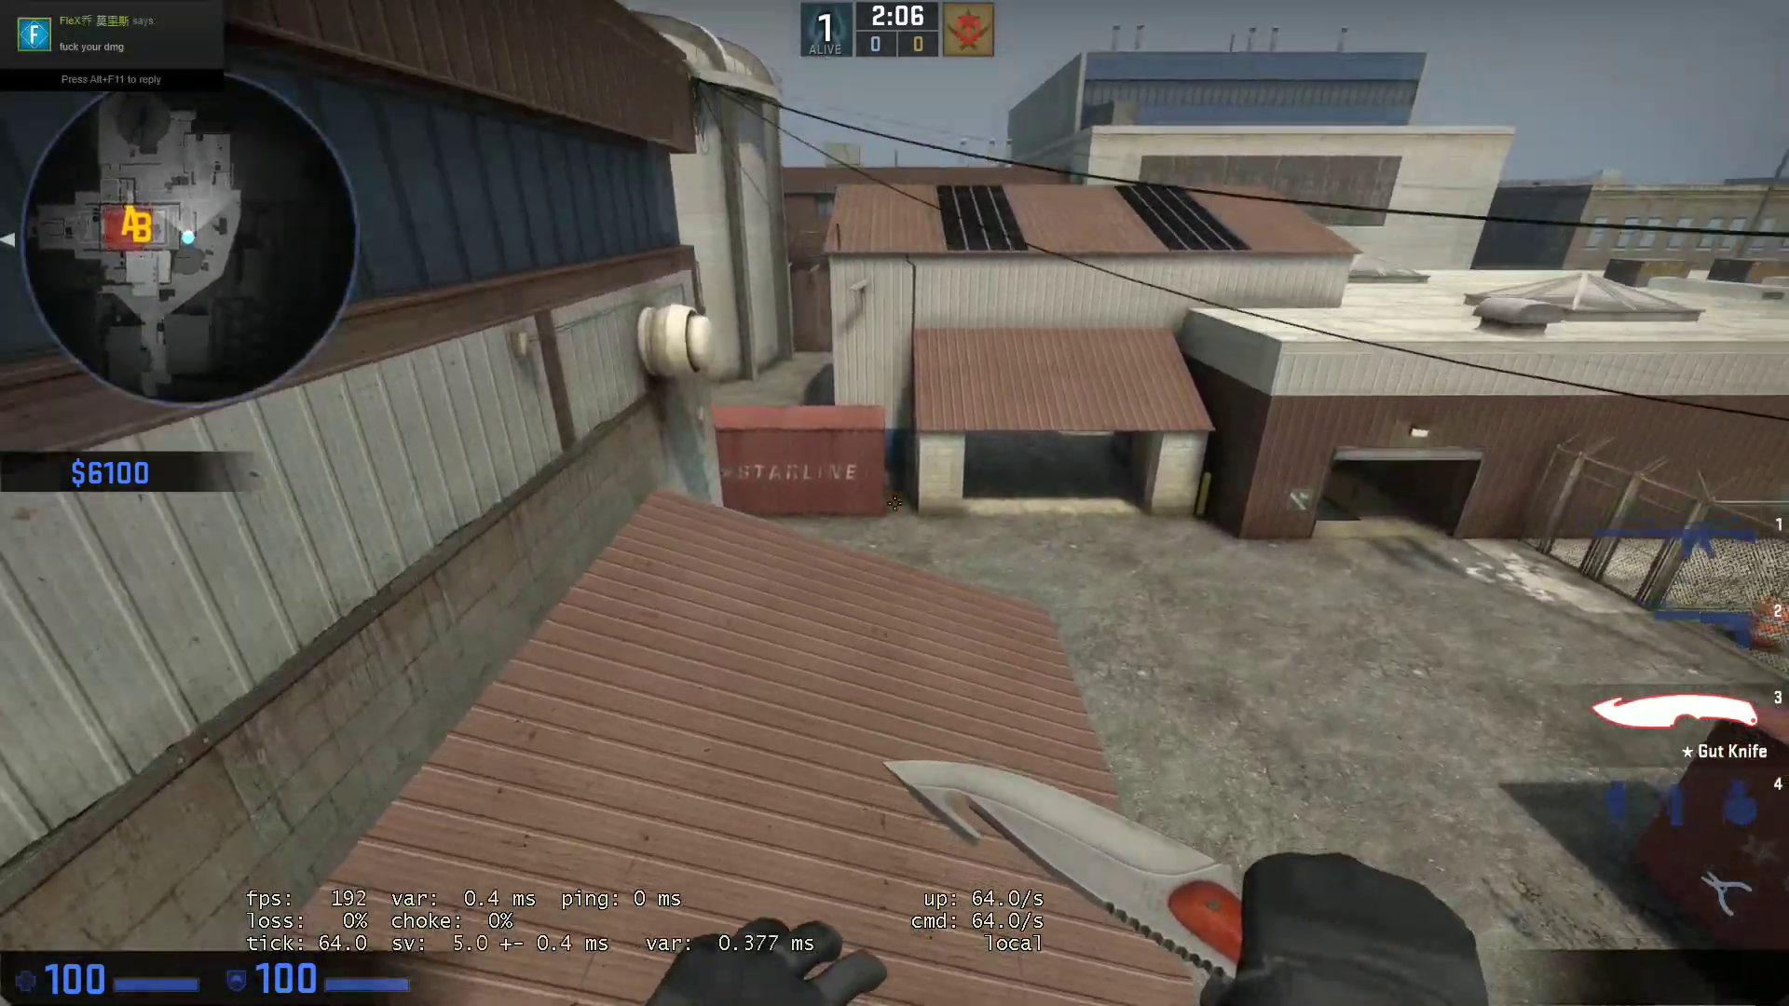
{"action": "key", "text": "2"}
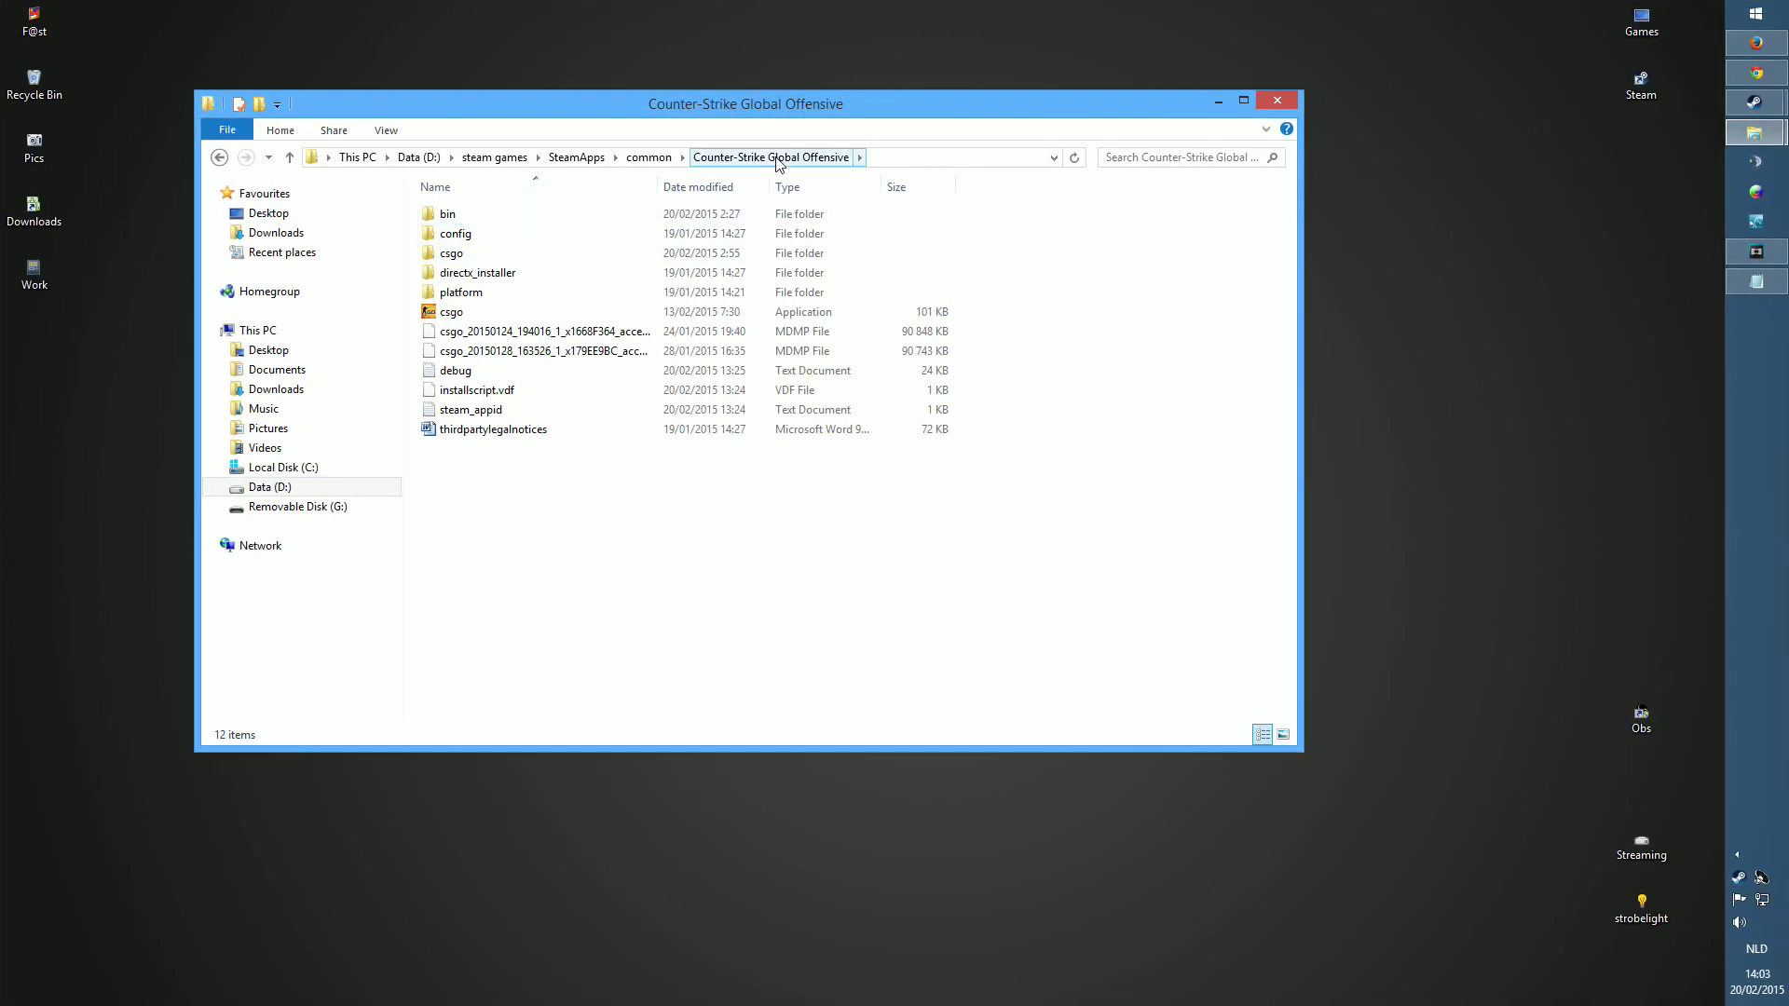
- Open the csgo\cfg folder and paste a copy of the 'ai' config file onto the desktop
{"action": "double_click", "coordinate": [699, 254]}
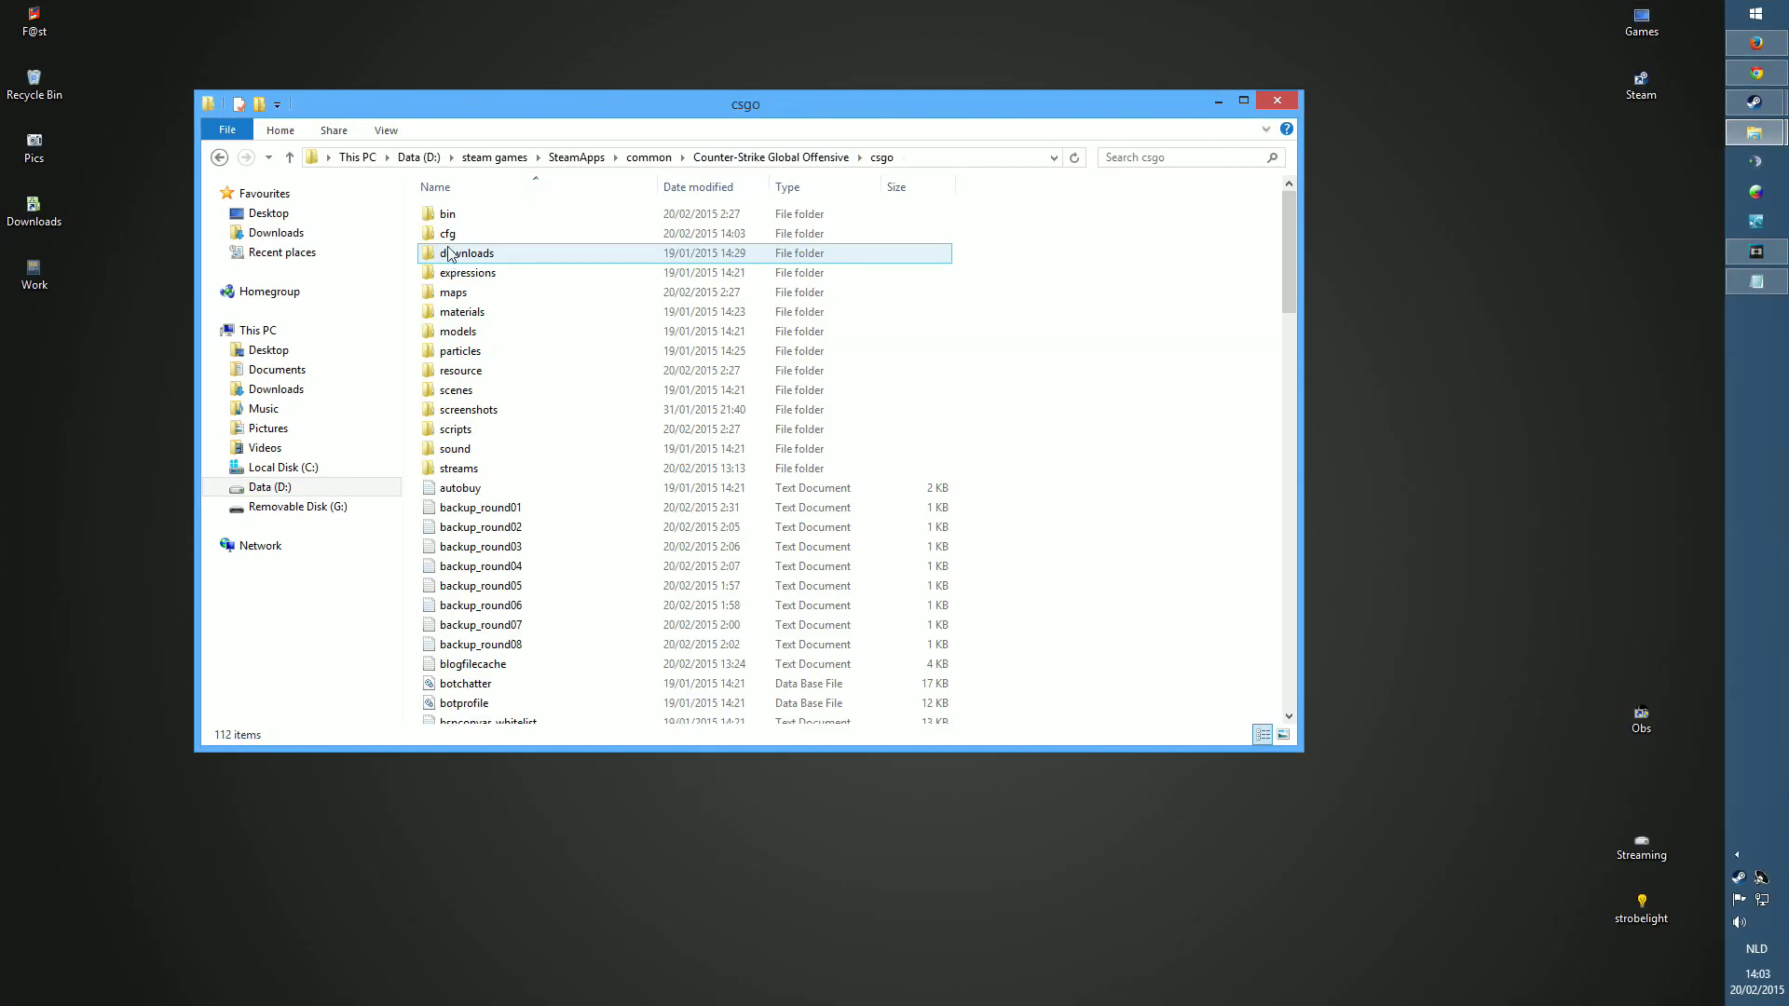
{"action": "double_click", "coordinate": [448, 234]}
{"action": "scroll", "coordinate": [490, 571], "scroll_direction": "down", "scroll_amount": 3}
{"action": "scroll", "coordinate": [489, 570], "scroll_direction": "up", "scroll_amount": 3}
{"action": "right_click", "coordinate": [445, 218]}
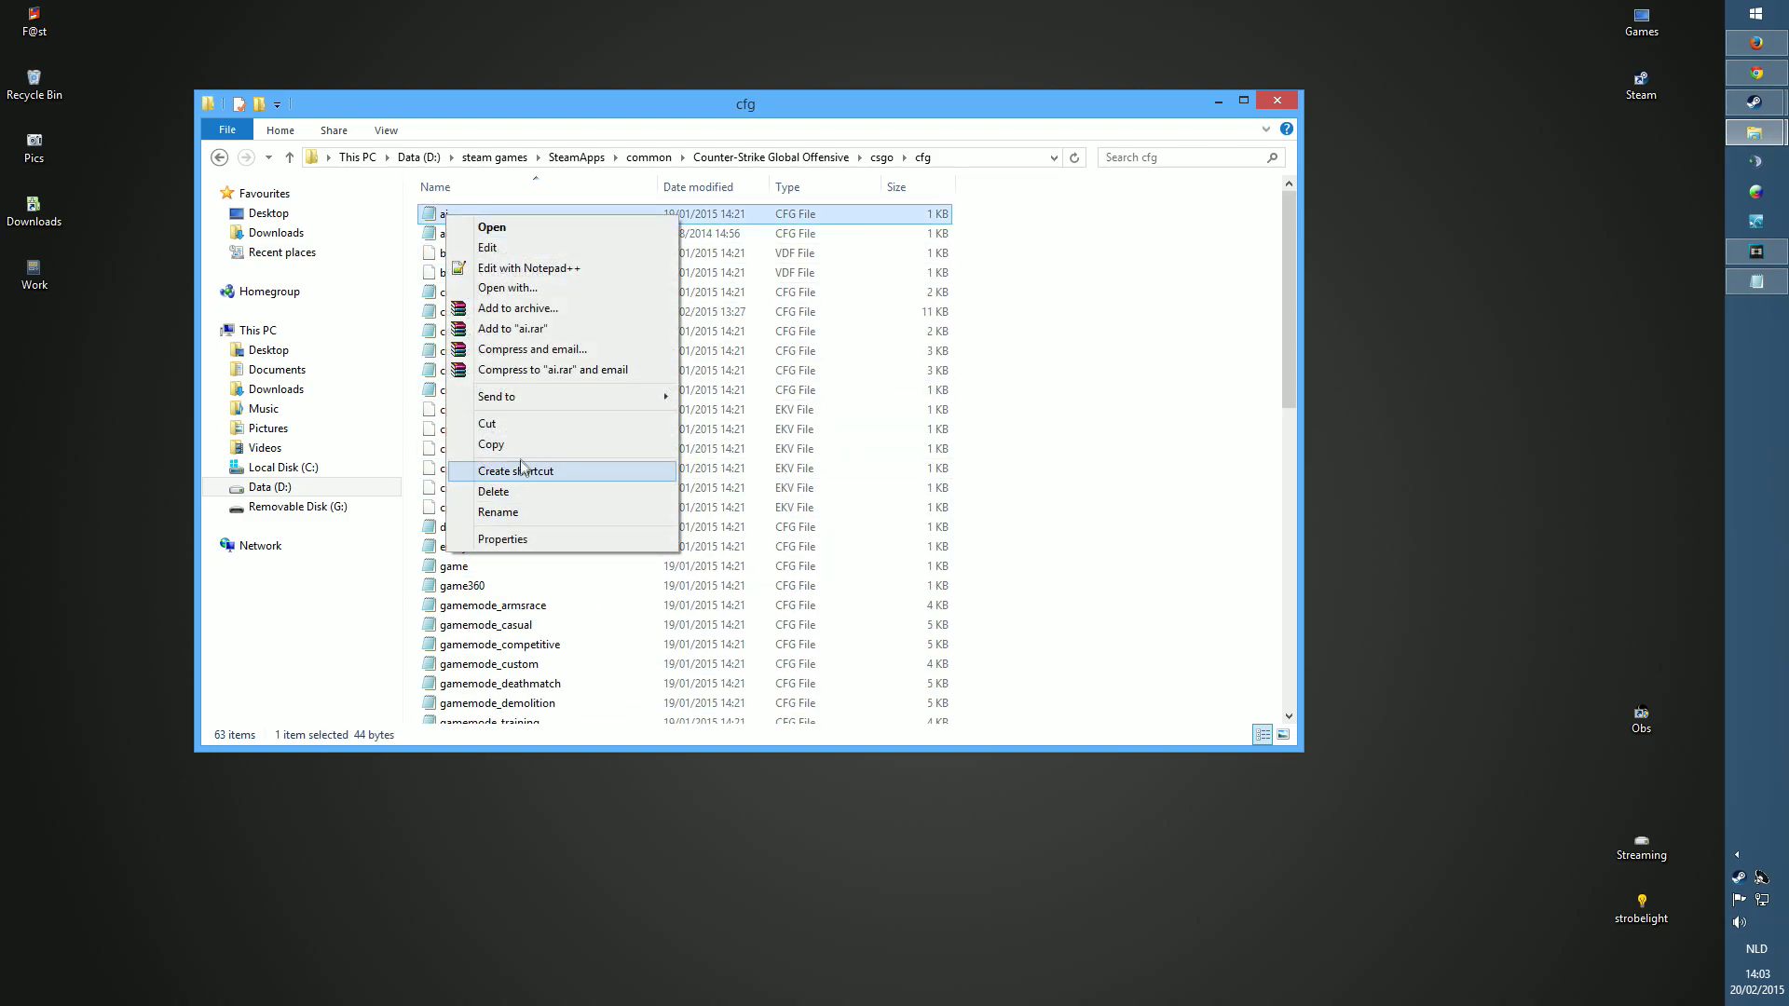
{"action": "key", "text": "Escape"}
{"action": "right_click", "coordinate": [1363, 310]}
{"action": "left_click", "coordinate": [1394, 383]}
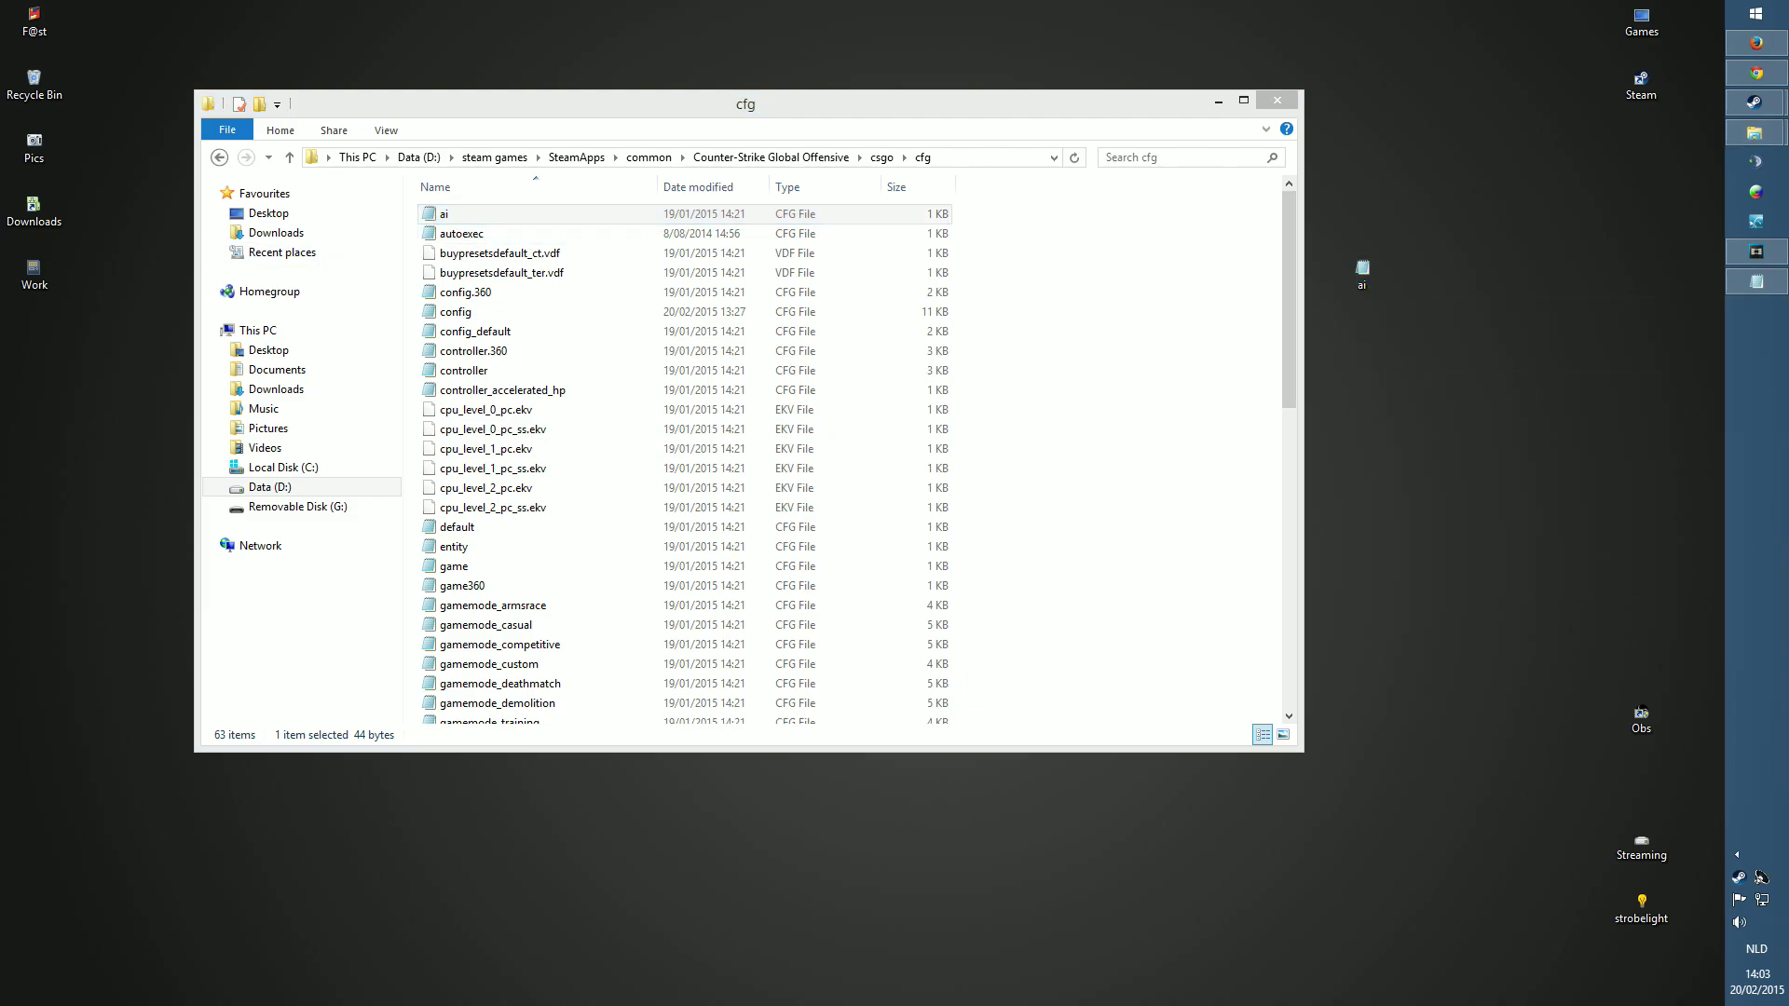
- Open the desktop 'ai' file in Notepad and replace its contents with the pasted viewmodel lines
{"action": "double_click", "coordinate": [1363, 273]}
{"action": "left_click_drag", "start_coordinate": [711, 269], "coordinate": [882, 293]}
{"action": "key", "text": "Delete"}
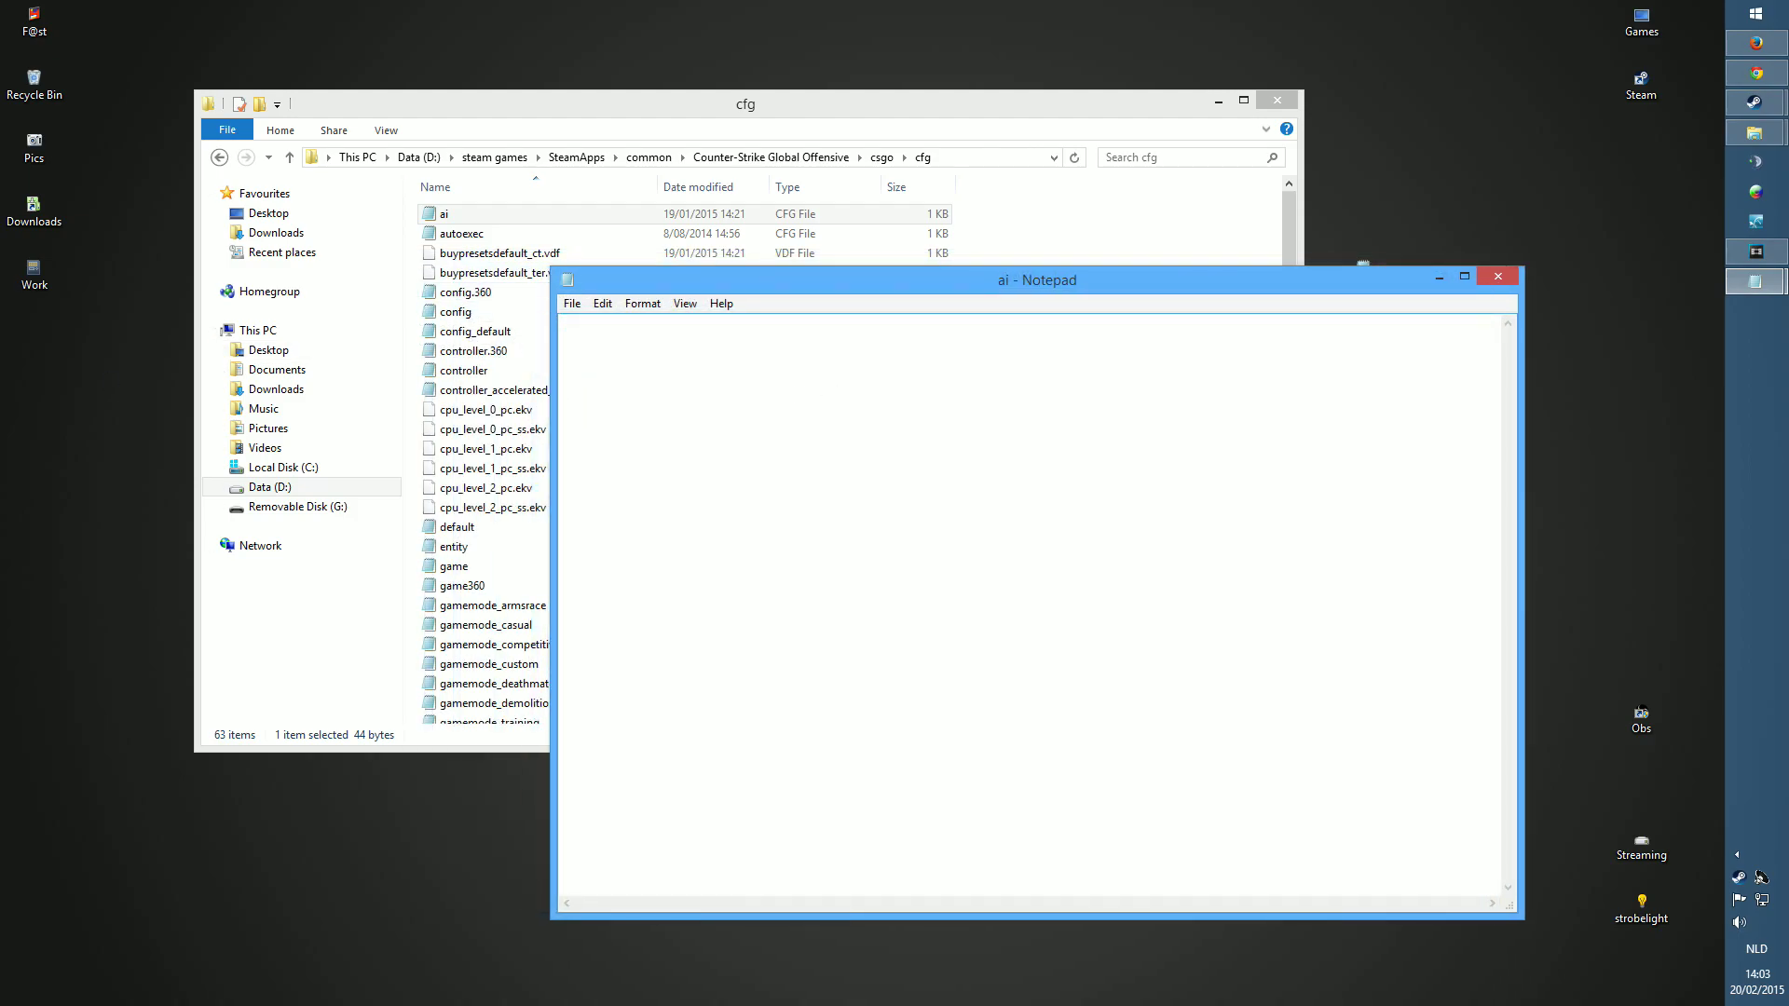
{"action": "left_click", "coordinate": [690, 471]}
{"action": "type", "text": "cl_righthand \"1\" viewmodel_offset_x \"3\" viewmodel_offset_y \"3\" viewmodel_offset_z \"-3\" viewmodel_fov \"68\" cl_viewmodel_shift_left_amt \"0\" cl_viewmodel_shift_right_amt \"0\""}
- Save the edited 'ai' file and close Notepad
{"action": "left_click", "coordinate": [572, 303]}
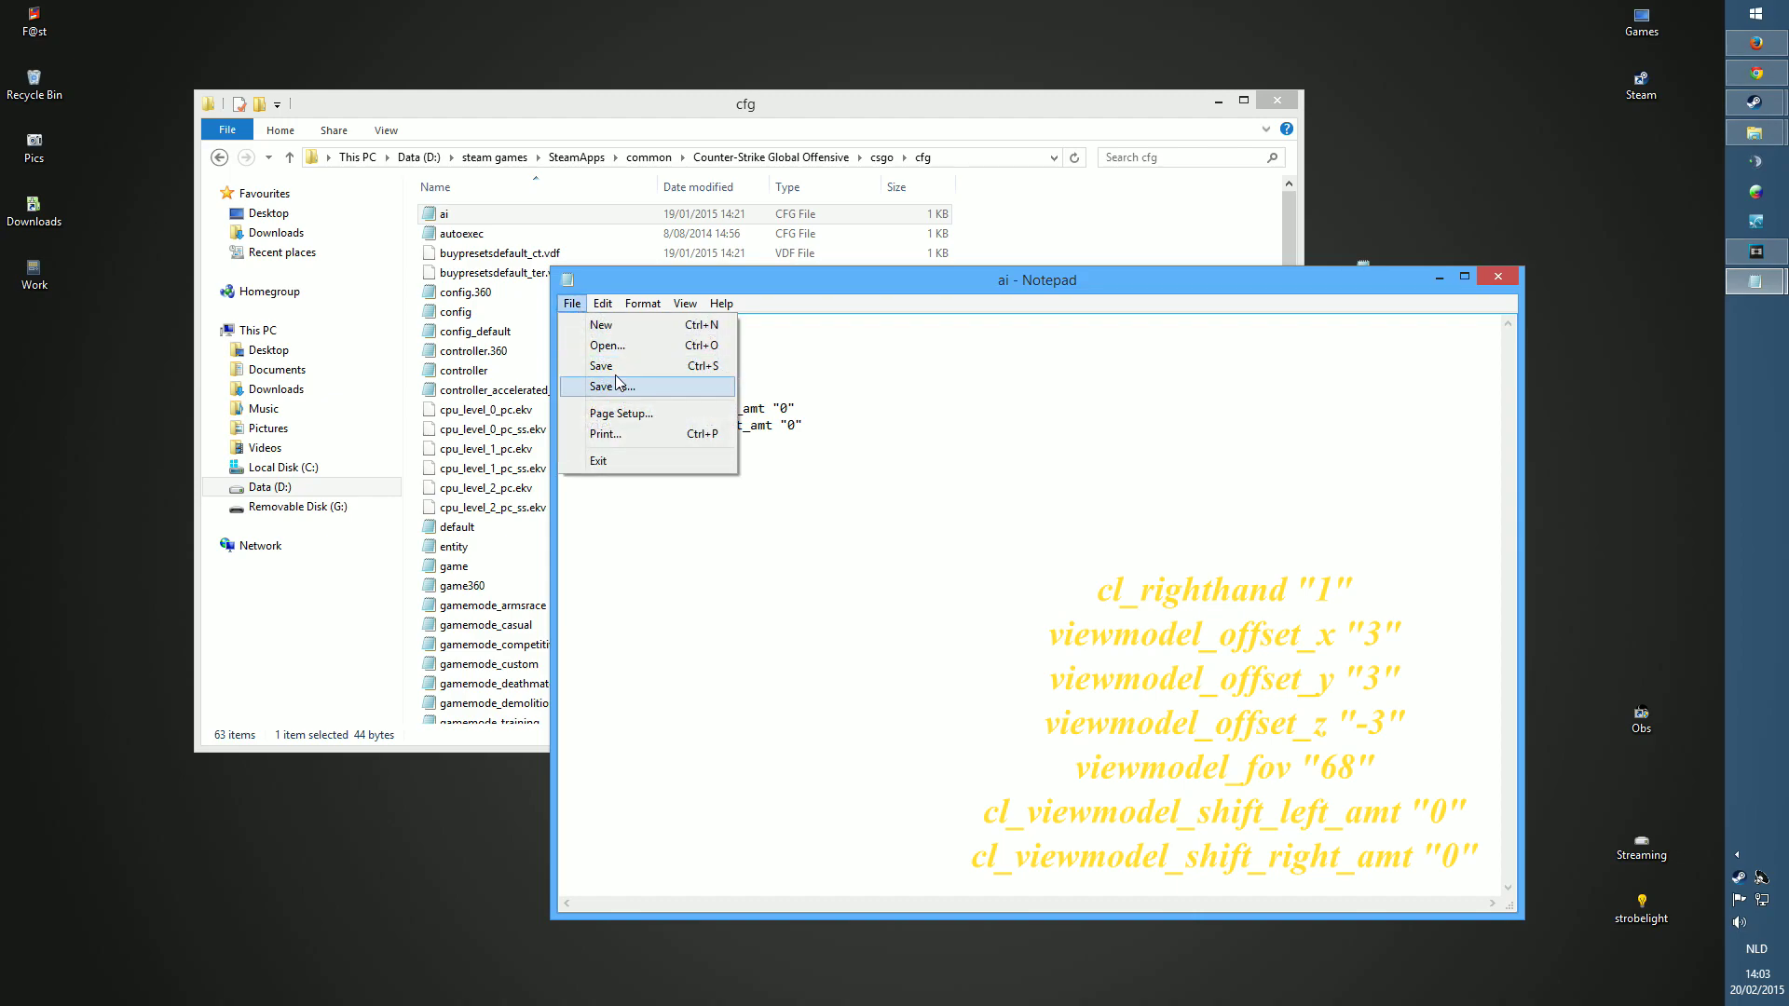
{"action": "left_click", "coordinate": [617, 367]}
{"action": "left_click", "coordinate": [1520, 277]}
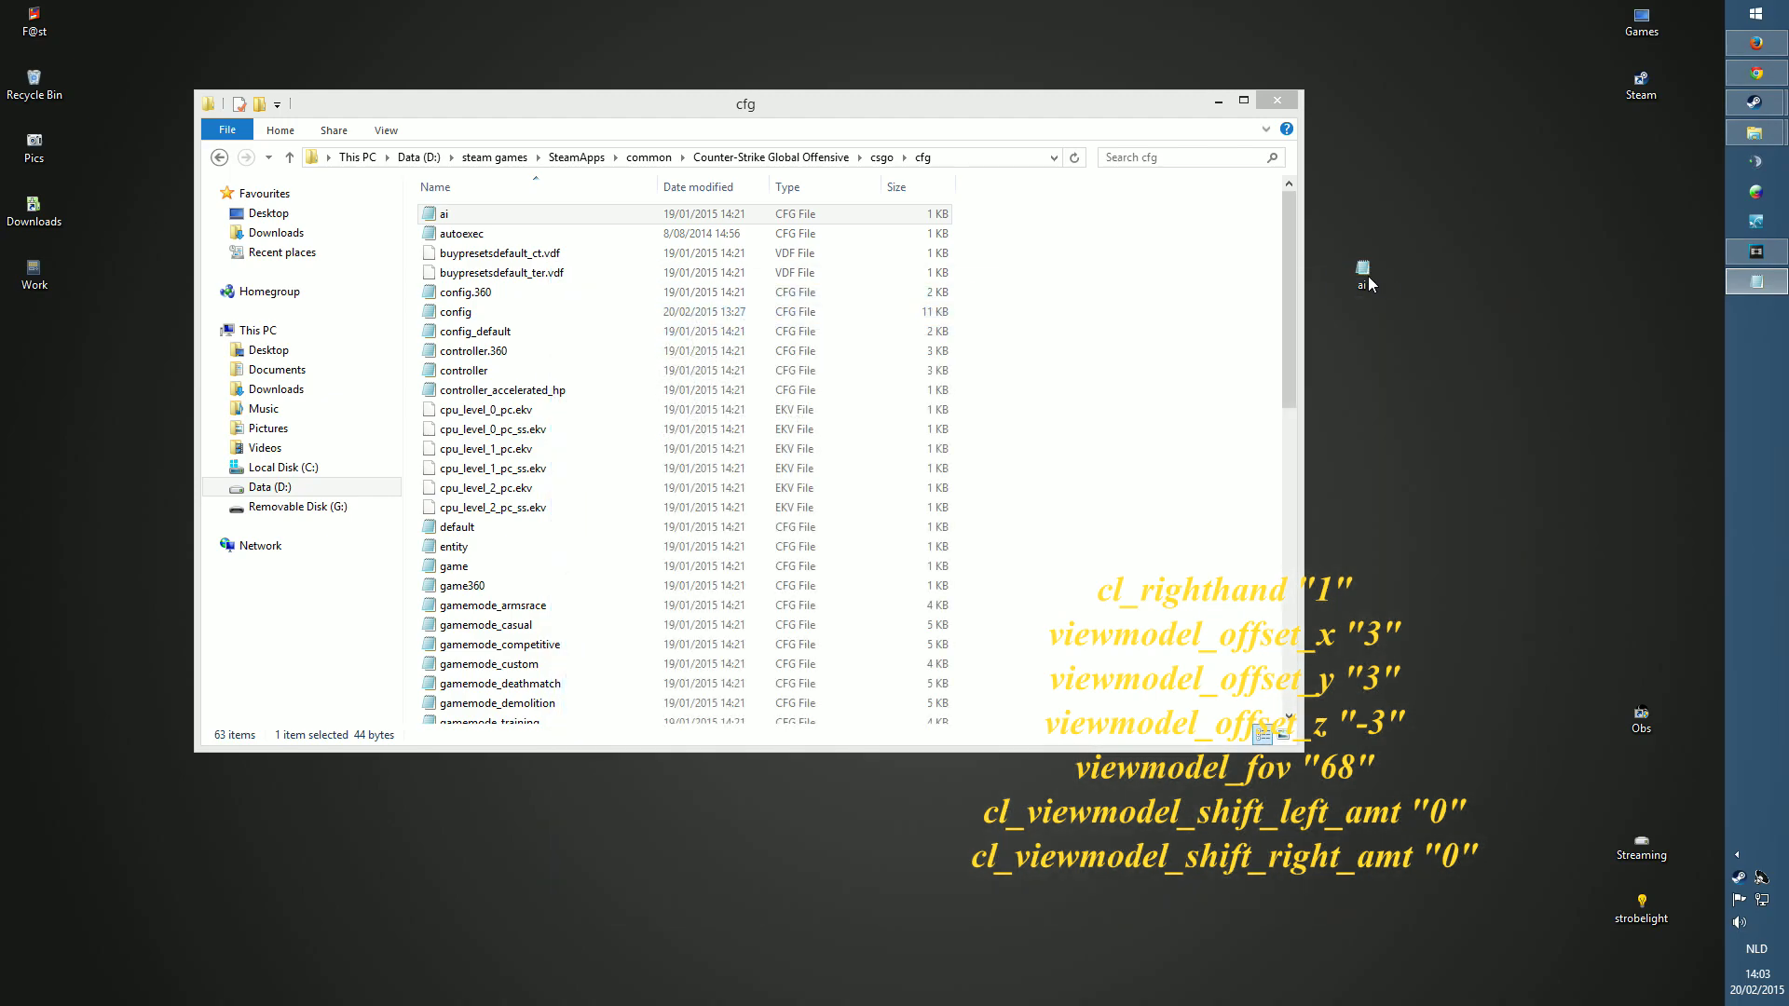
- Rename the desktop 'ai' file to 'rigs'
{"action": "right_click", "coordinate": [1366, 275]}
{"action": "left_click", "coordinate": [1436, 600]}
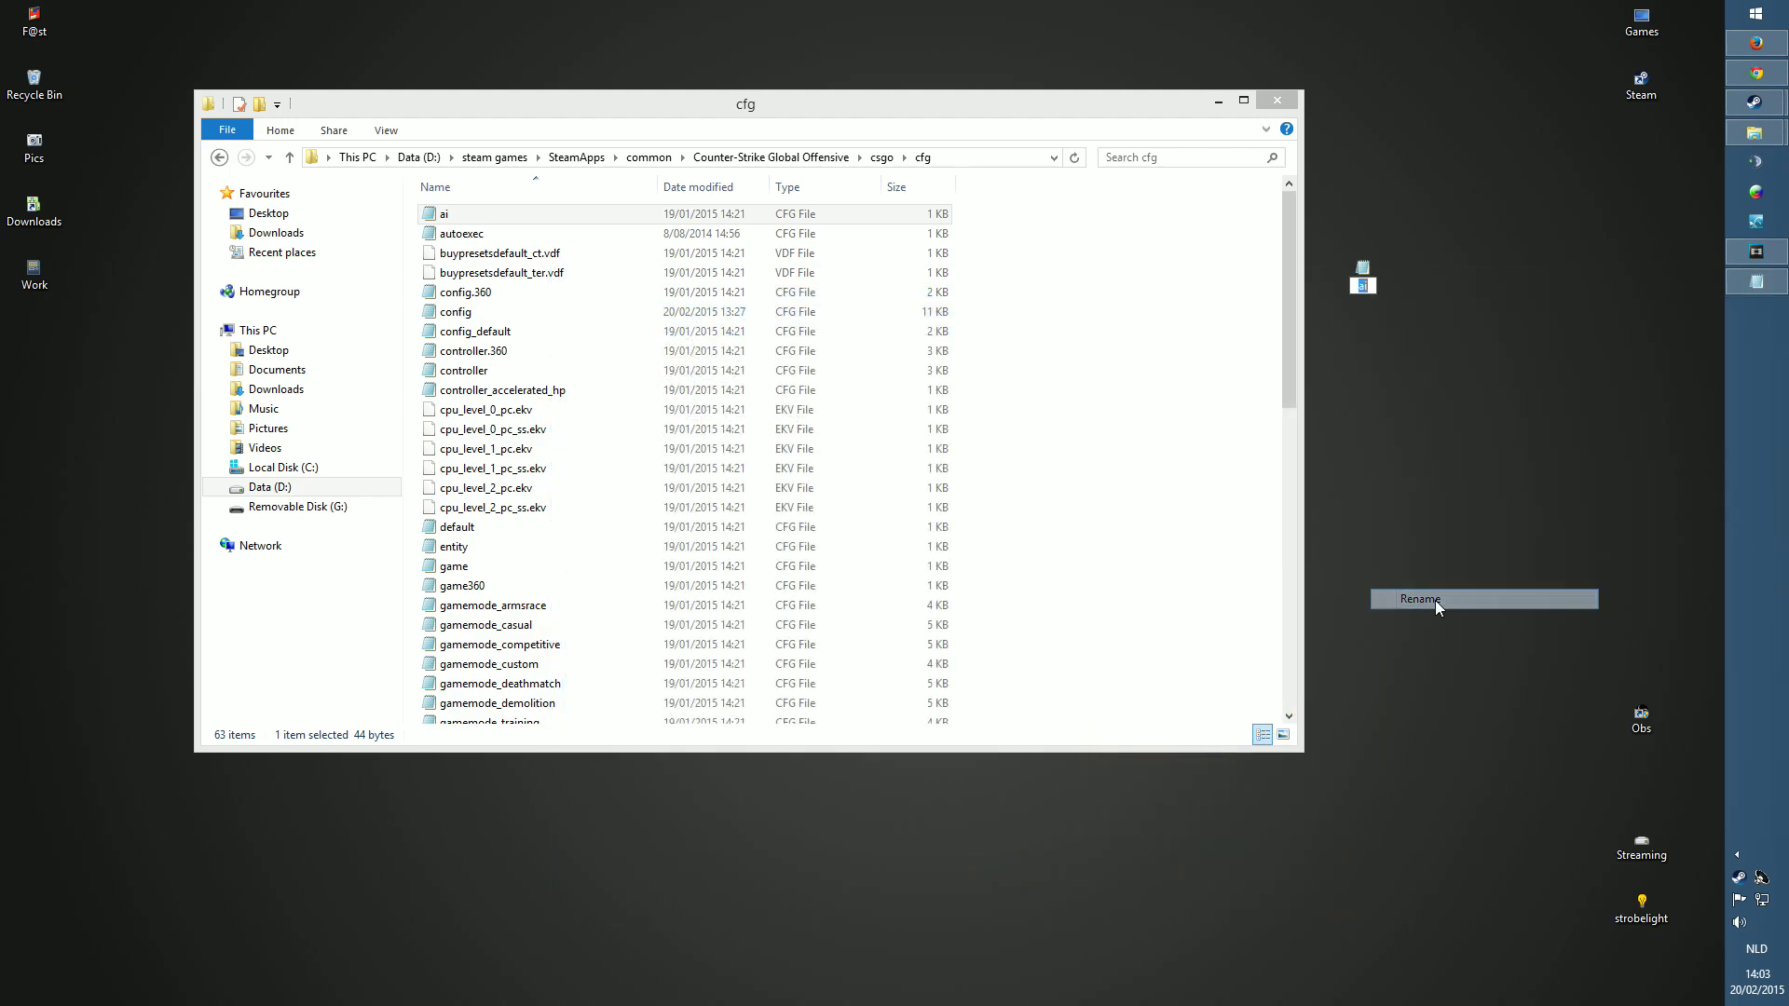
{"action": "type", "text": "rig"}
{"action": "key", "text": "Return"}
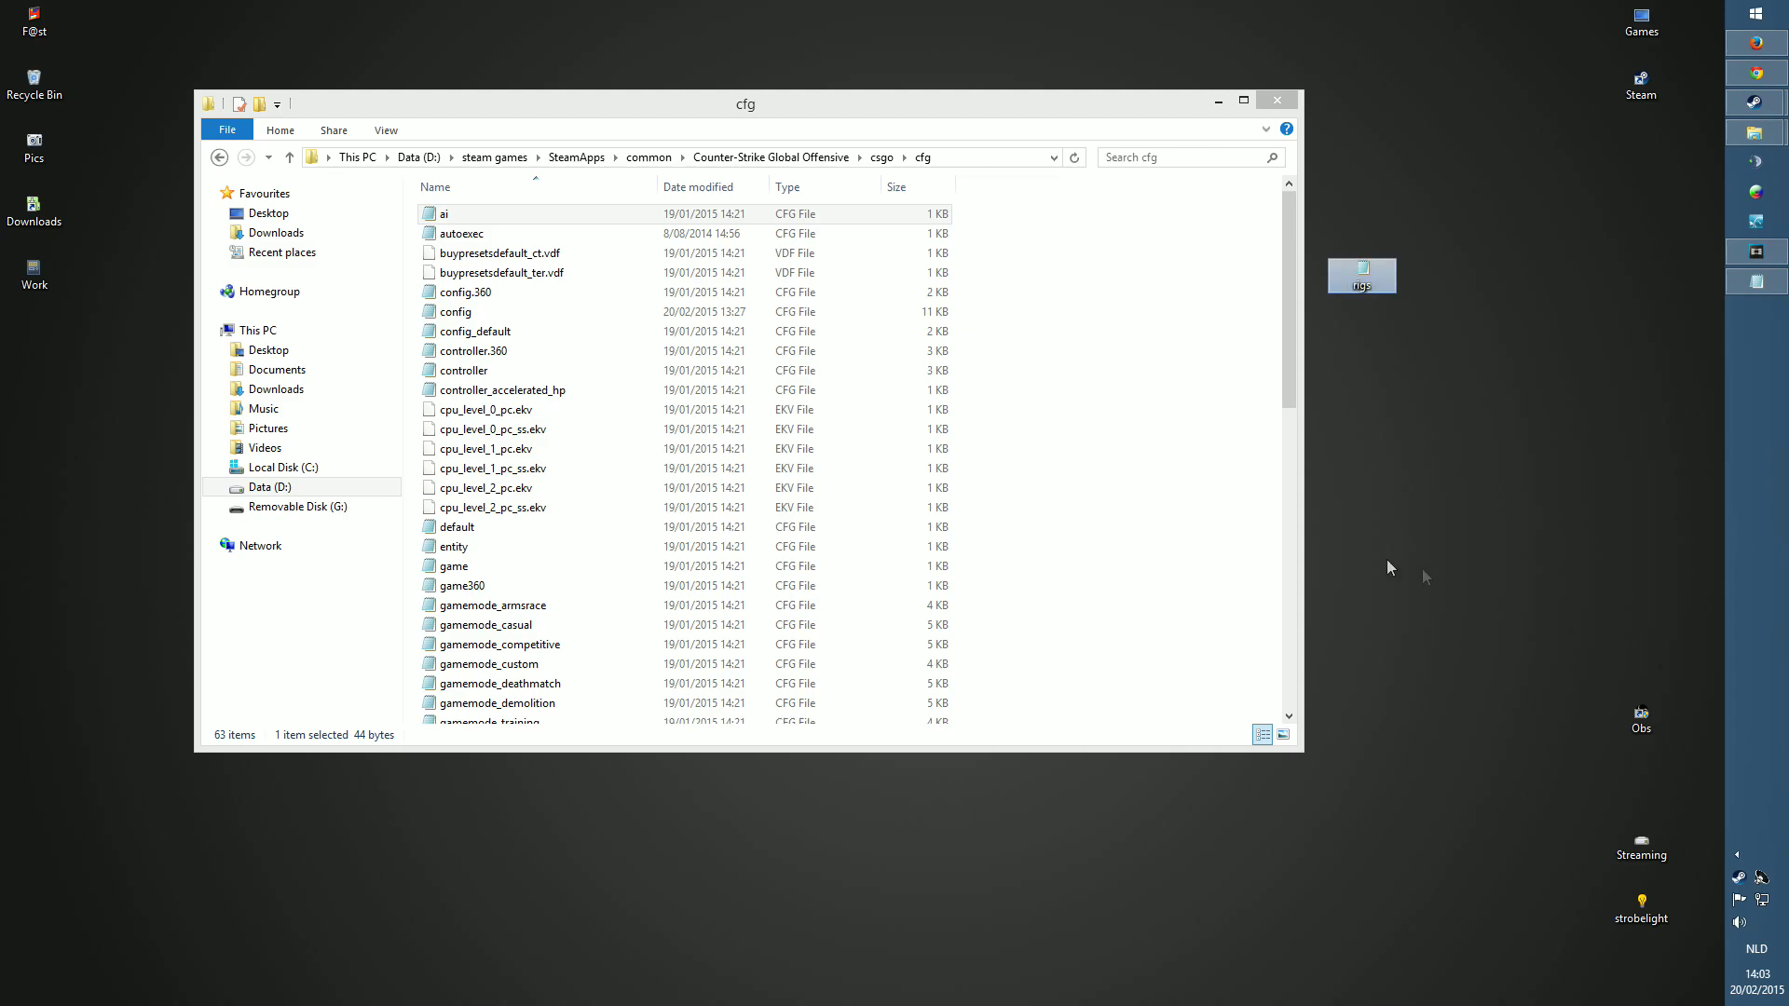
- Mark 'rigs' read-only in its properties and move it into the cfg folder
{"action": "right_click", "coordinate": [1362, 280]}
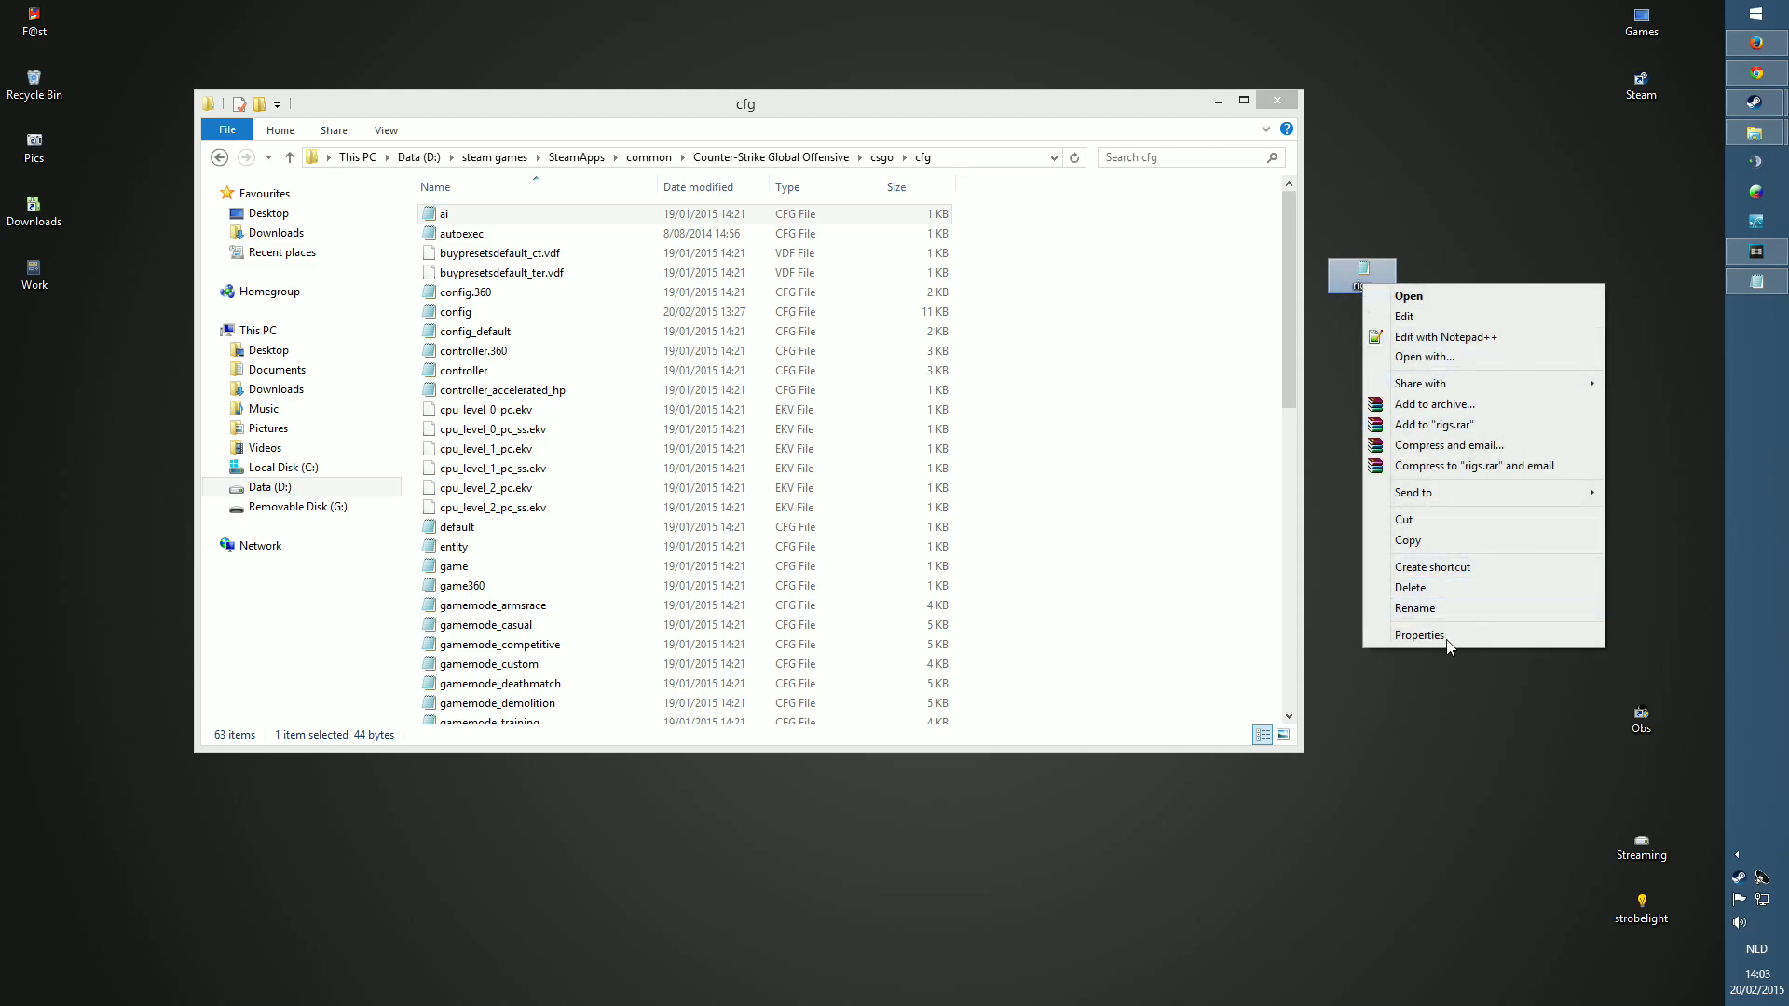
{"action": "left_click", "coordinate": [1421, 635]}
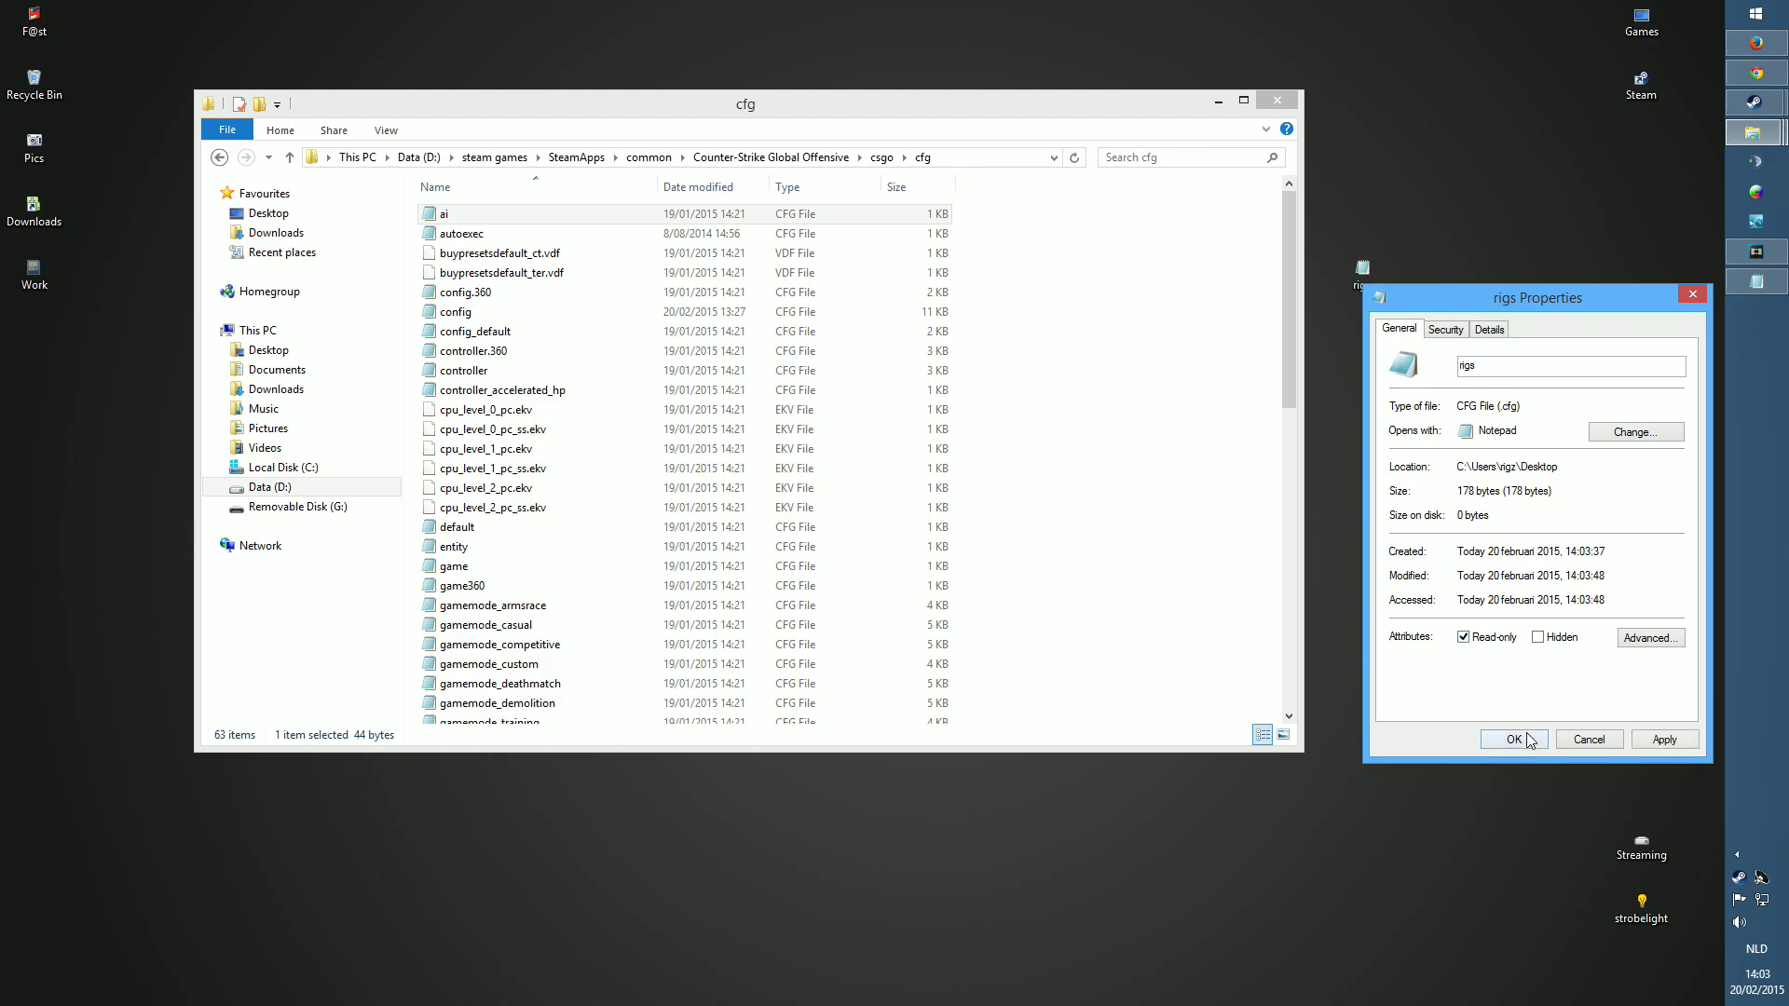
{"action": "left_click", "coordinate": [1530, 742]}
{"action": "left_click_drag", "start_coordinate": [1218, 499], "coordinate": [1154, 488]}
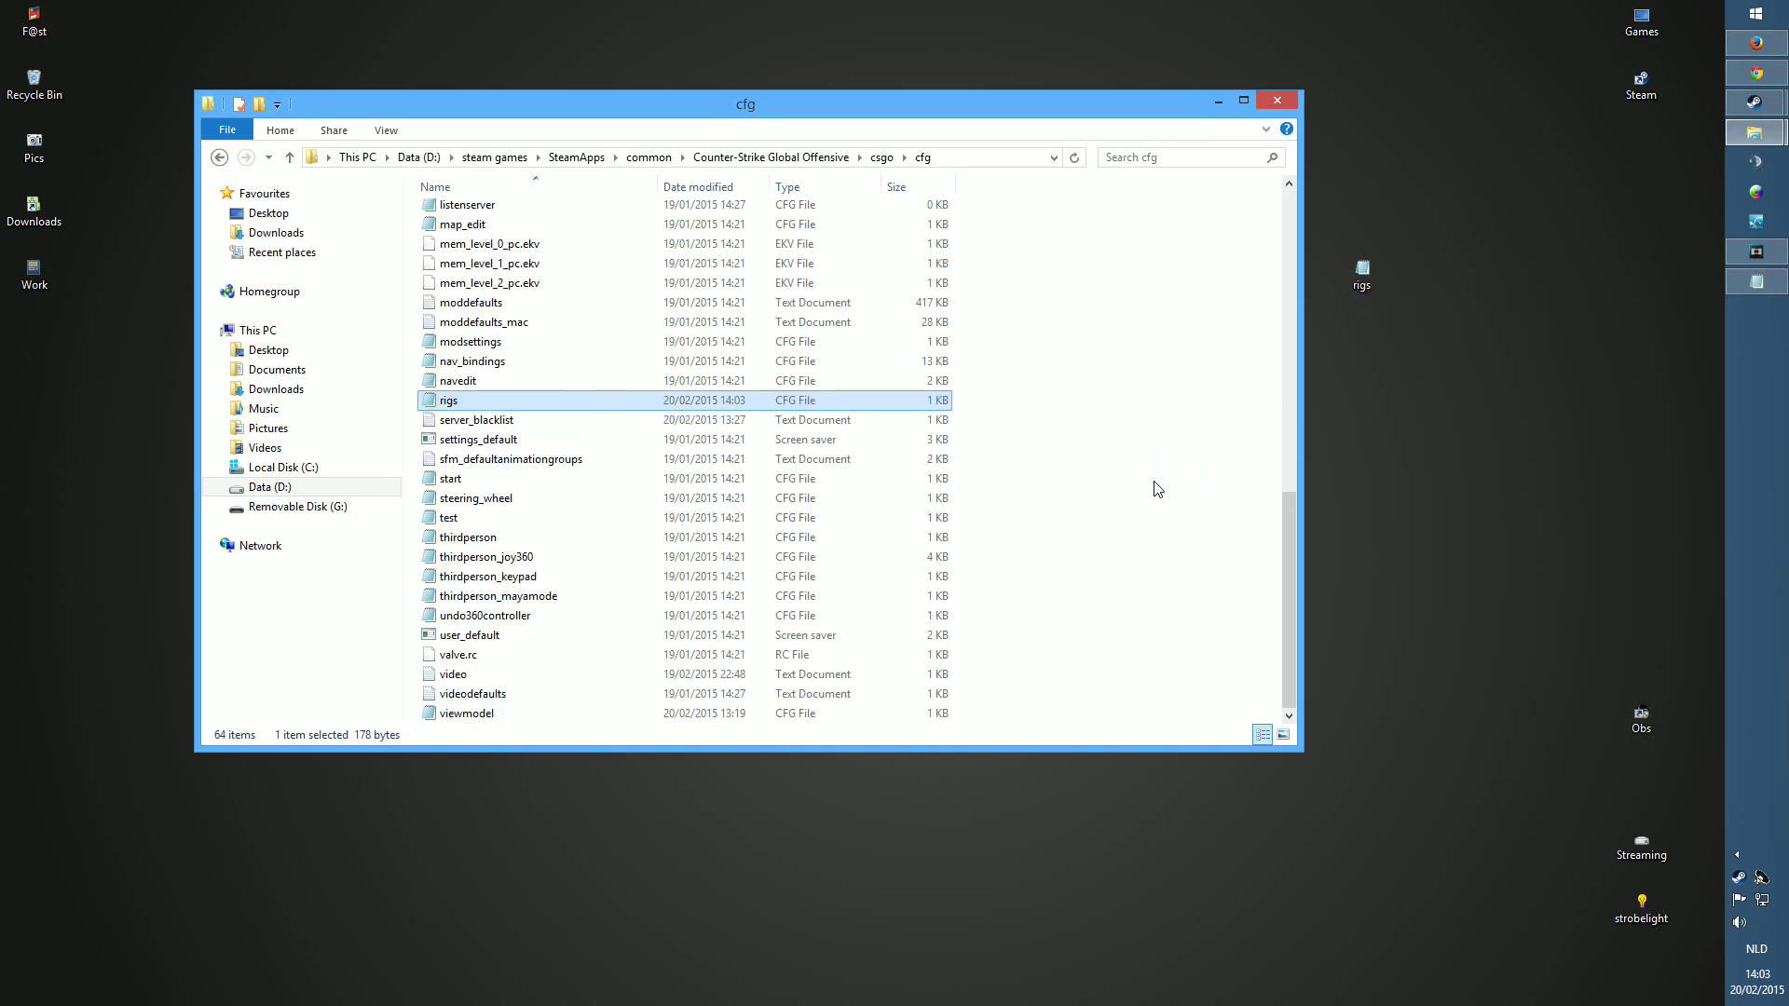